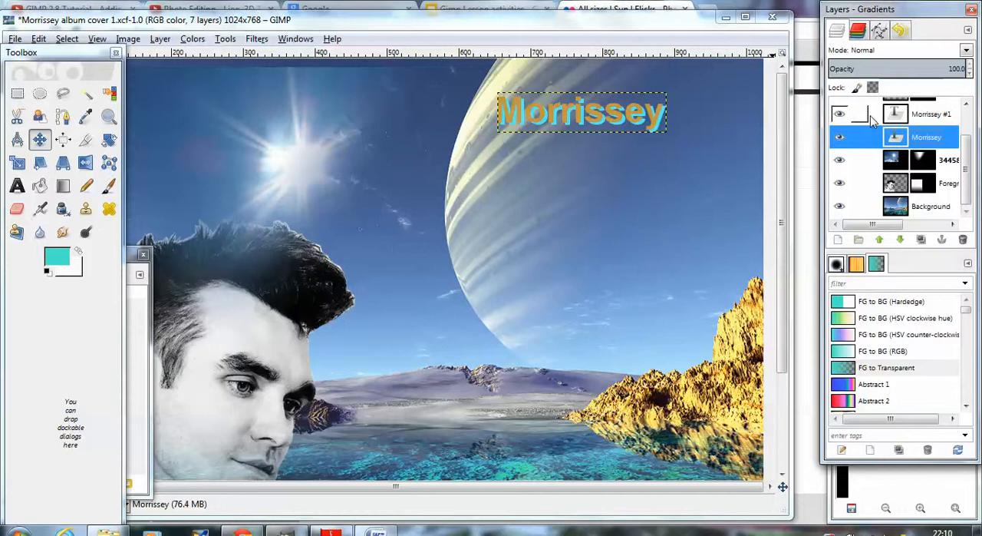
Step: Delete both existing Morrissey text layers, the Morrissey #1 copy and the original
click(871, 115)
right_click(872, 115)
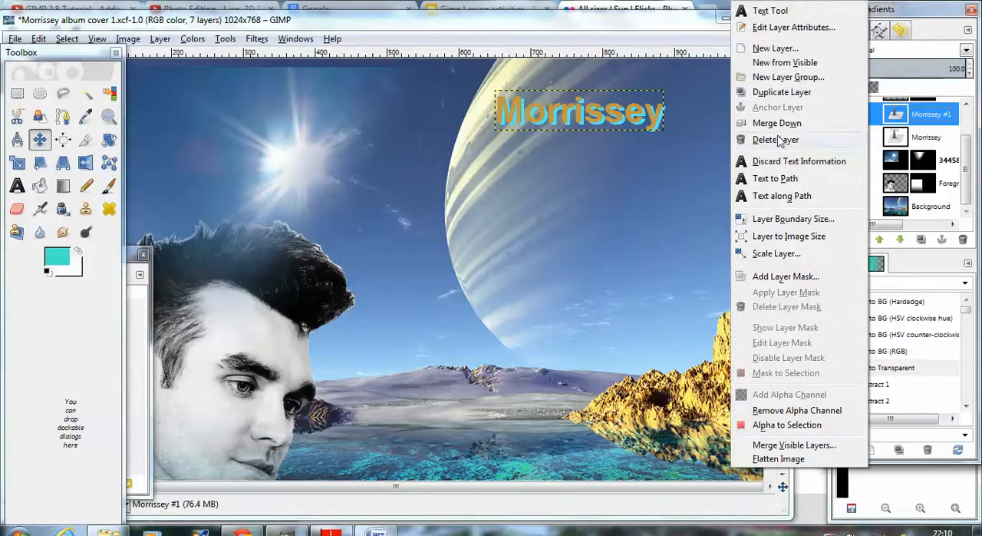
click(778, 140)
right_click(875, 139)
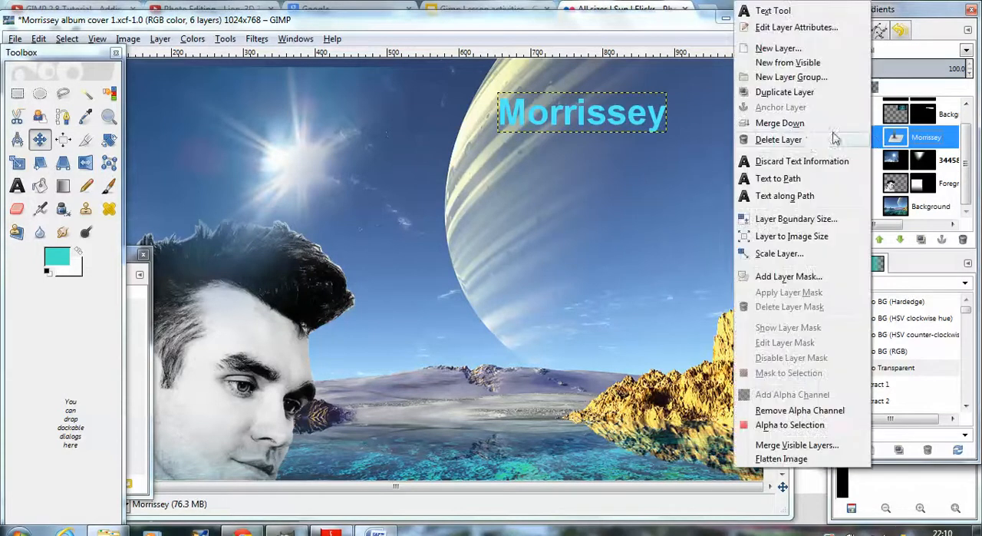
click(779, 139)
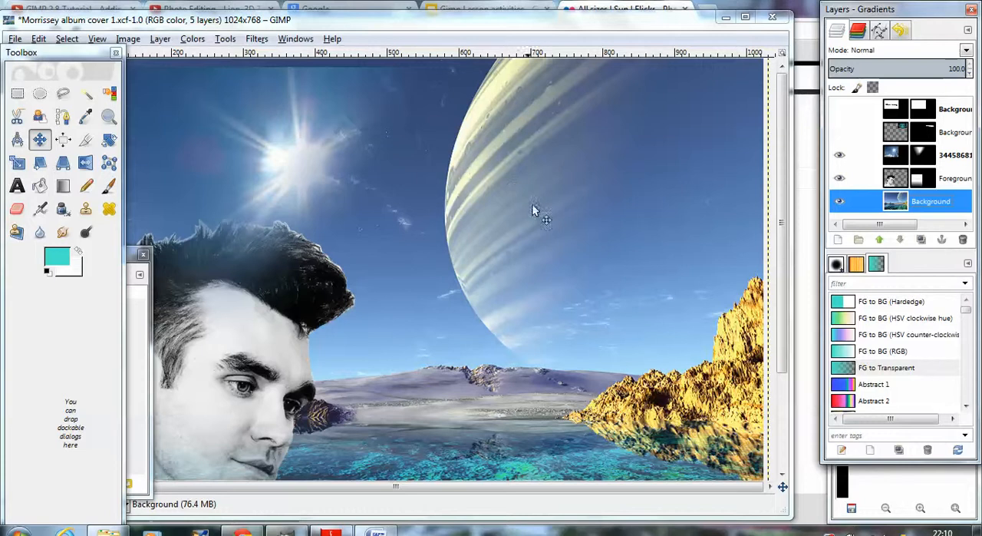
Step: Add a text box about 334 × 86 px across the upper part of the planet, containing "Morrissey"
click(17, 187)
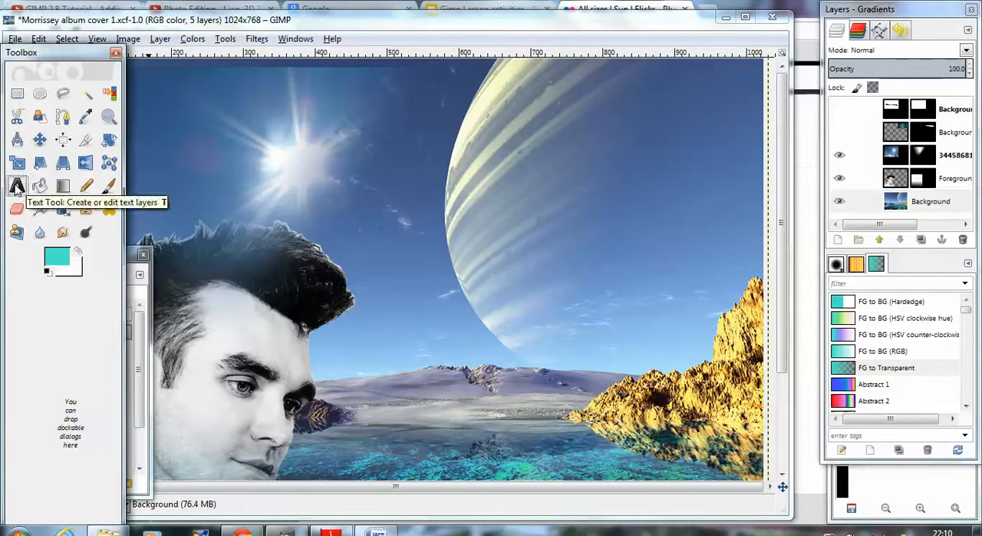
click(498, 108)
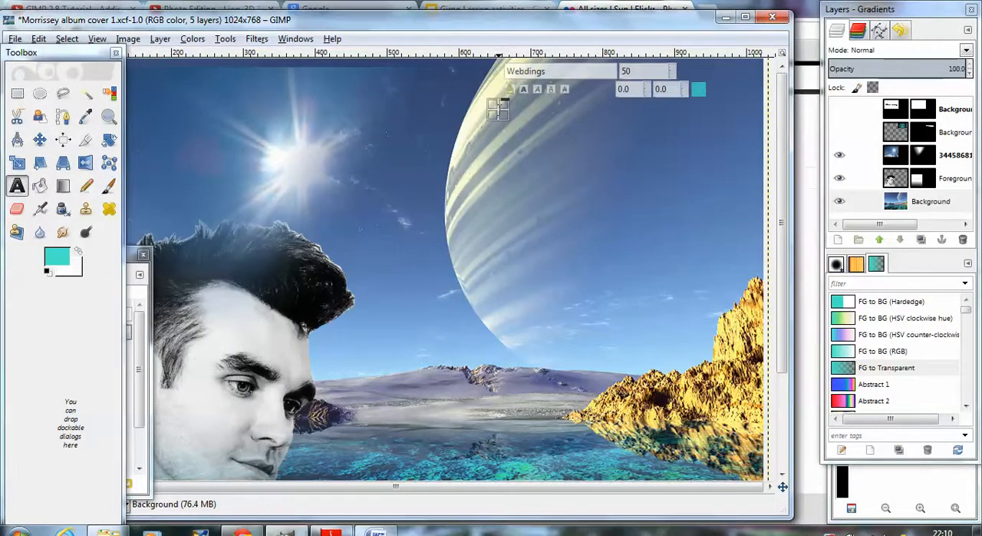
drag(504, 112, 744, 173)
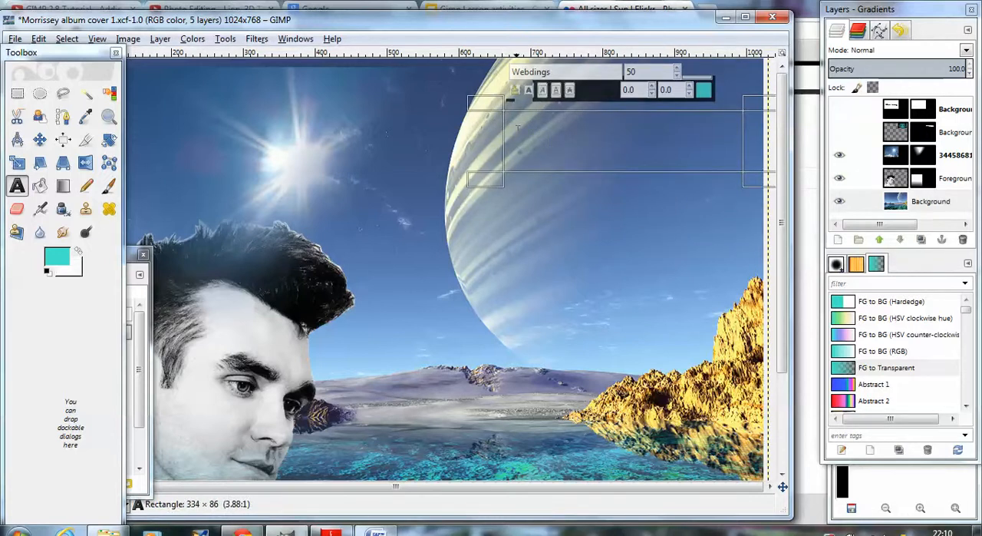
text(Morris)
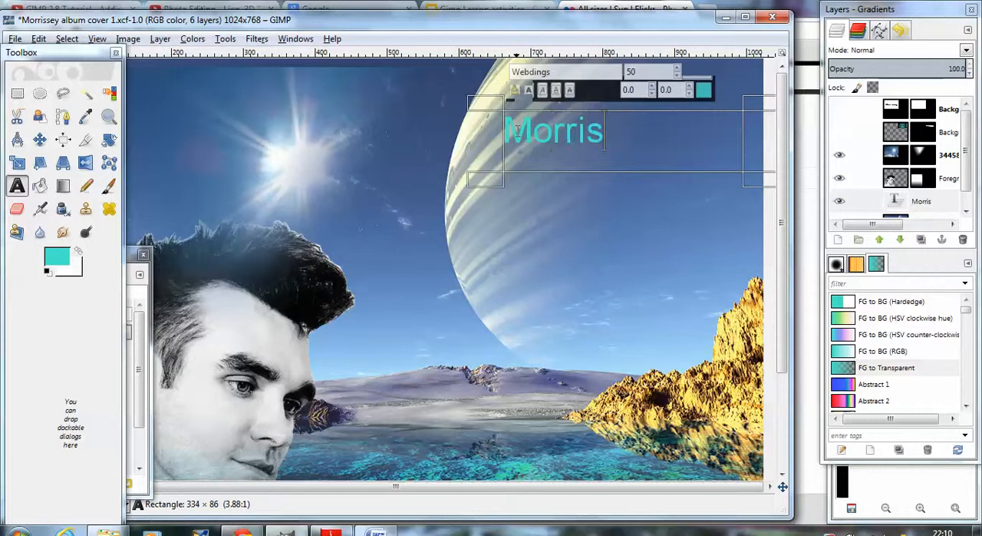
text(sey)
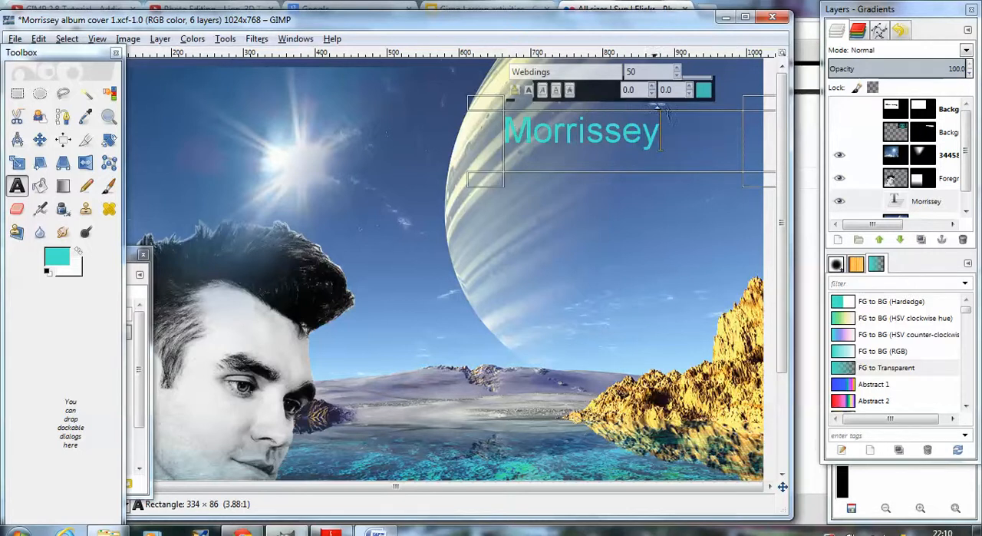
Step: Change the colour of the Morrissey text to near-black, 010605
click(703, 90)
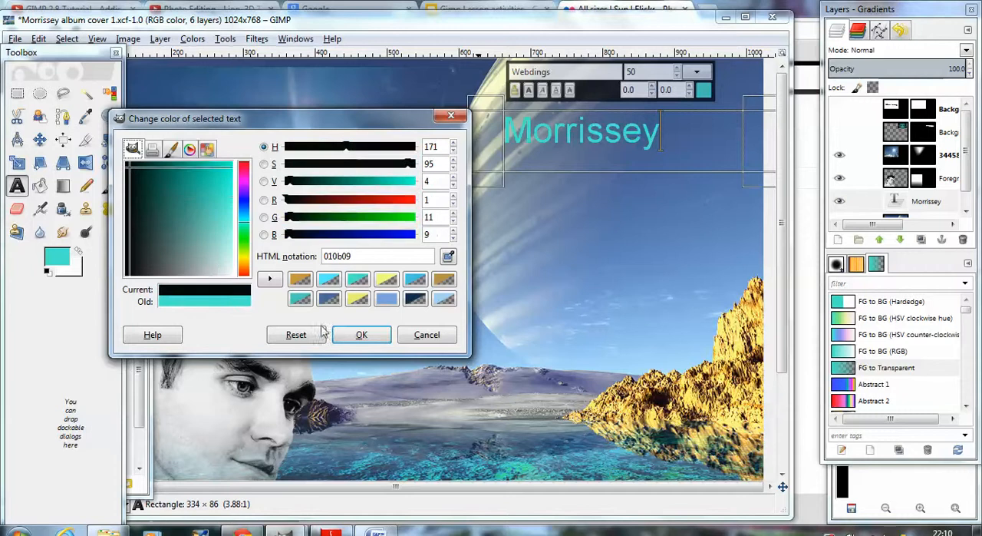
click(360, 334)
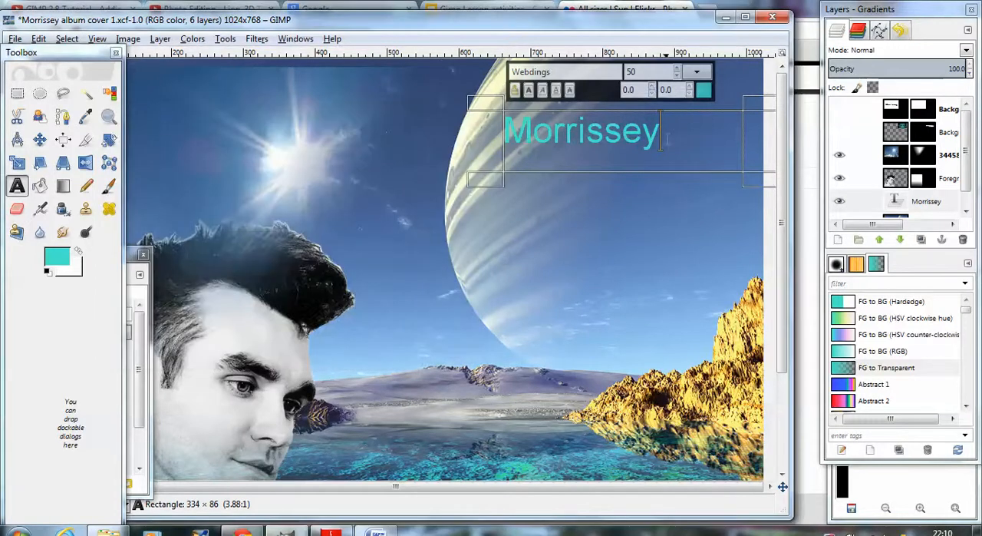
drag(660, 134, 504, 135)
click(132, 270)
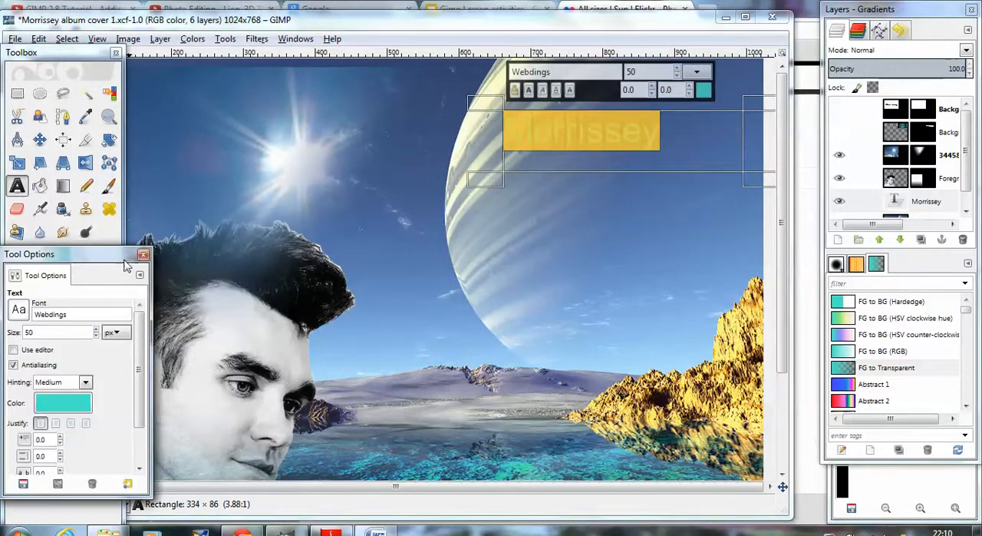
click(82, 402)
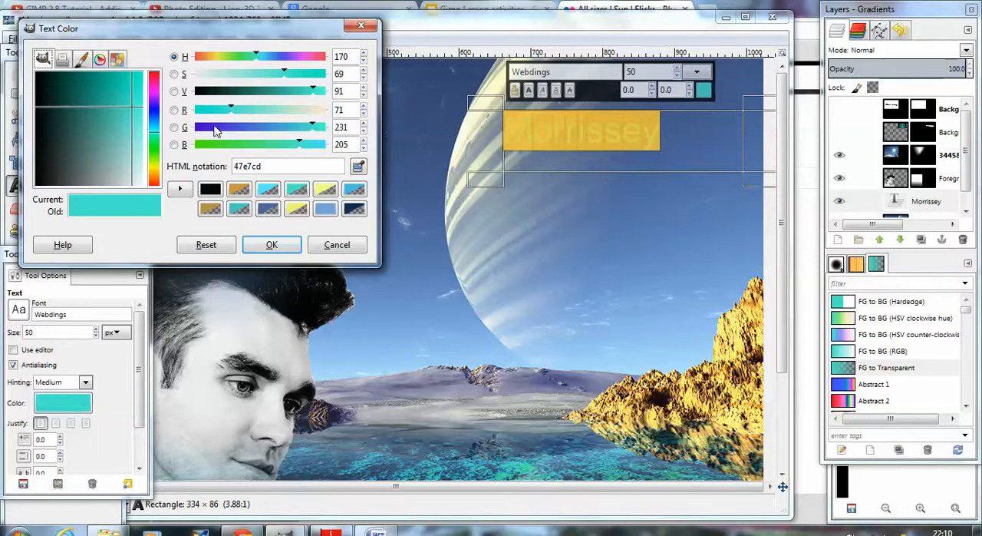
click(38, 82)
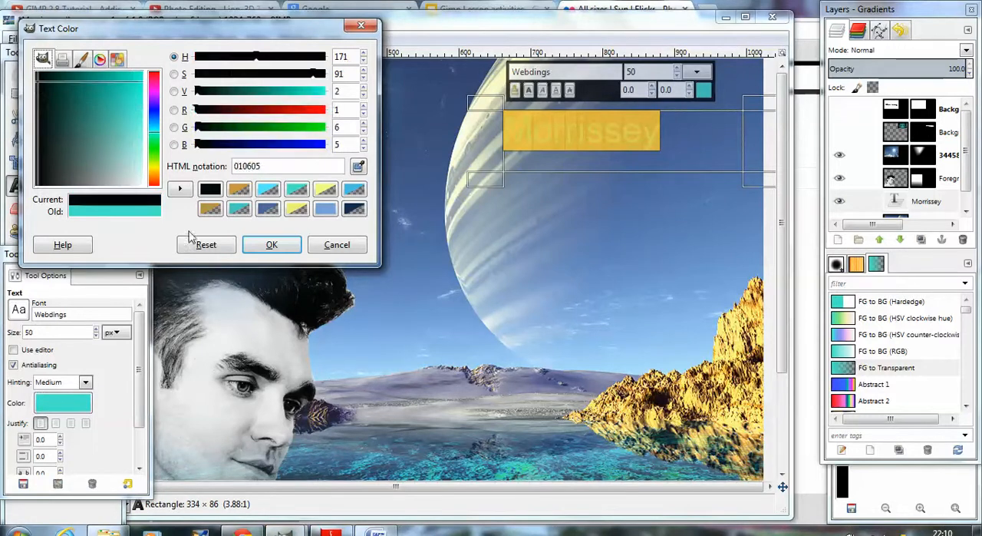
click(268, 244)
click(450, 263)
click(649, 134)
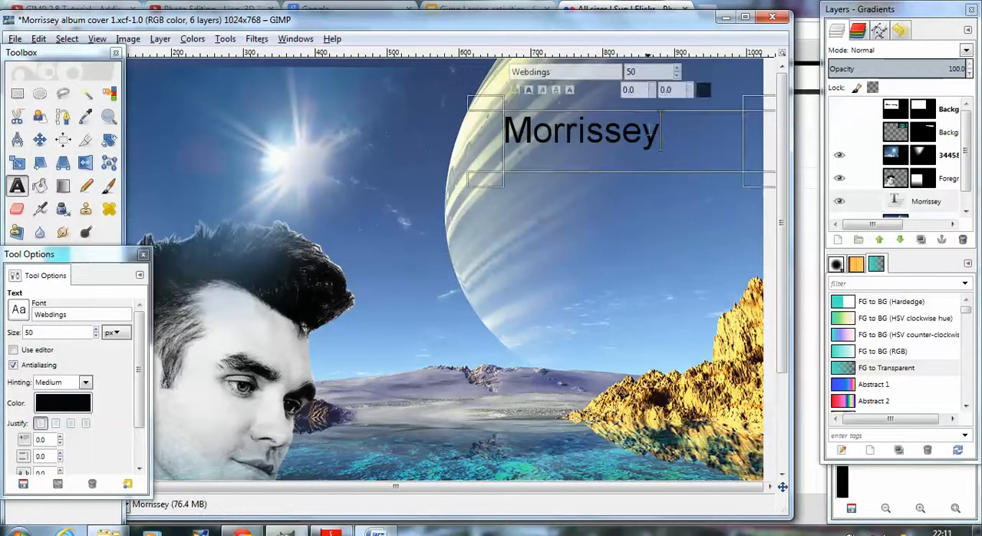
Step: Try reducing the Morrissey text to 43 px and restore its size to 50 px
drag(660, 134, 501, 134)
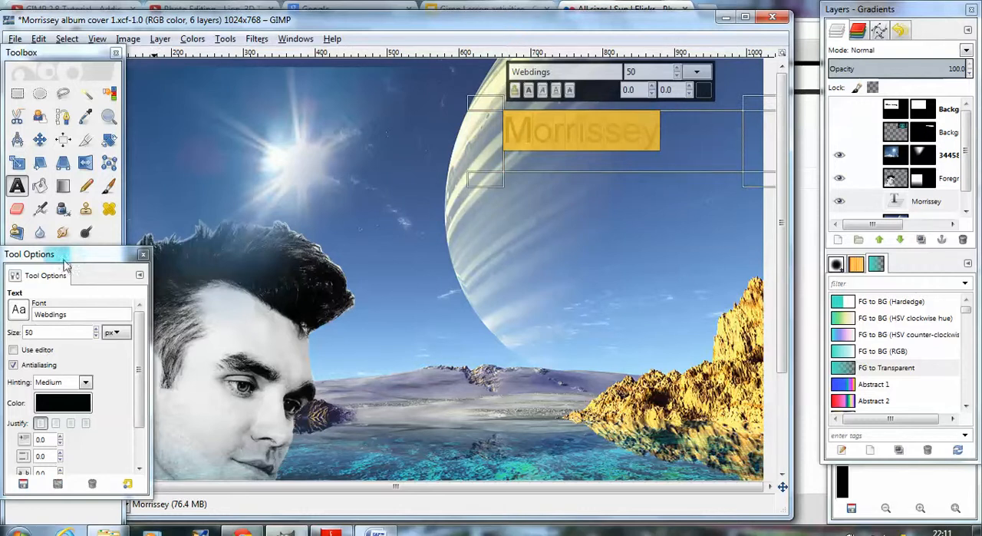
click(96, 336)
click(96, 336)
click(96, 336)
click(96, 336)
click(96, 337)
click(96, 336)
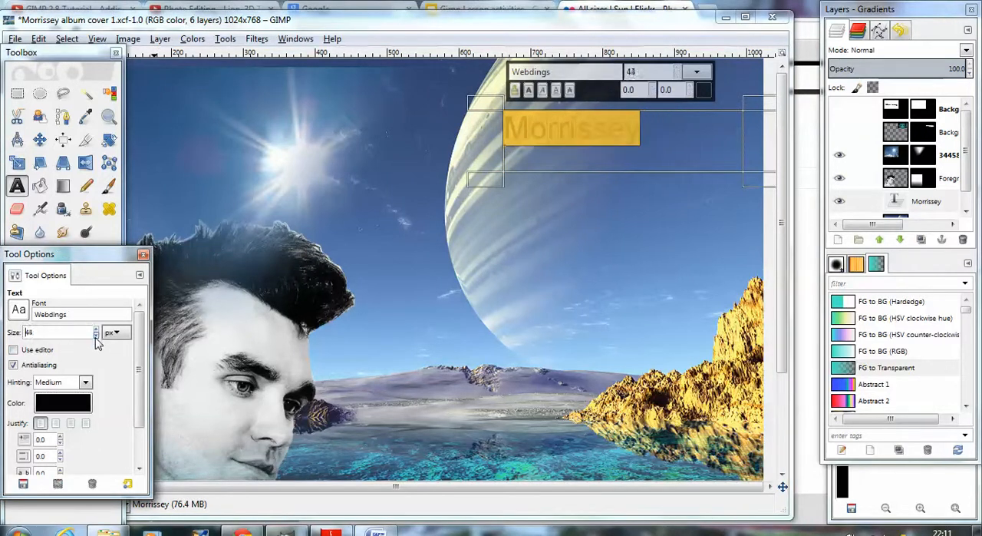
click(96, 337)
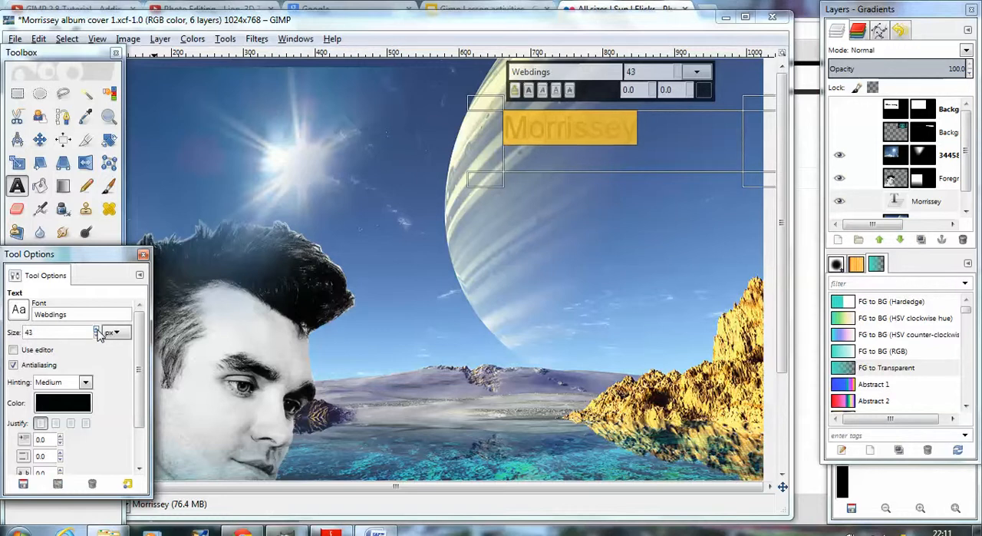
scroll(98, 335, up, 7)
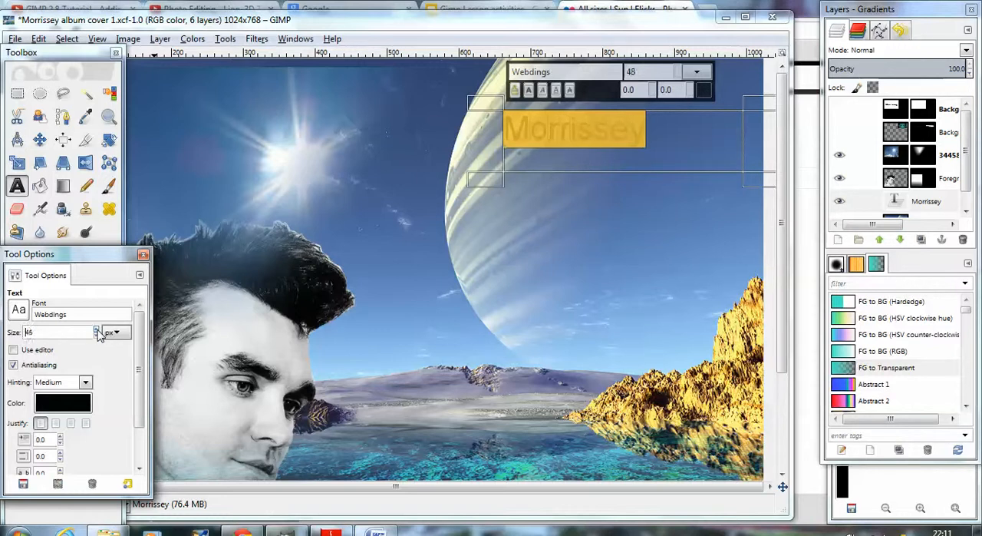
Step: Set the font of the Morrissey text to Segoe Print
click(19, 310)
scroll(69, 390, down, 5)
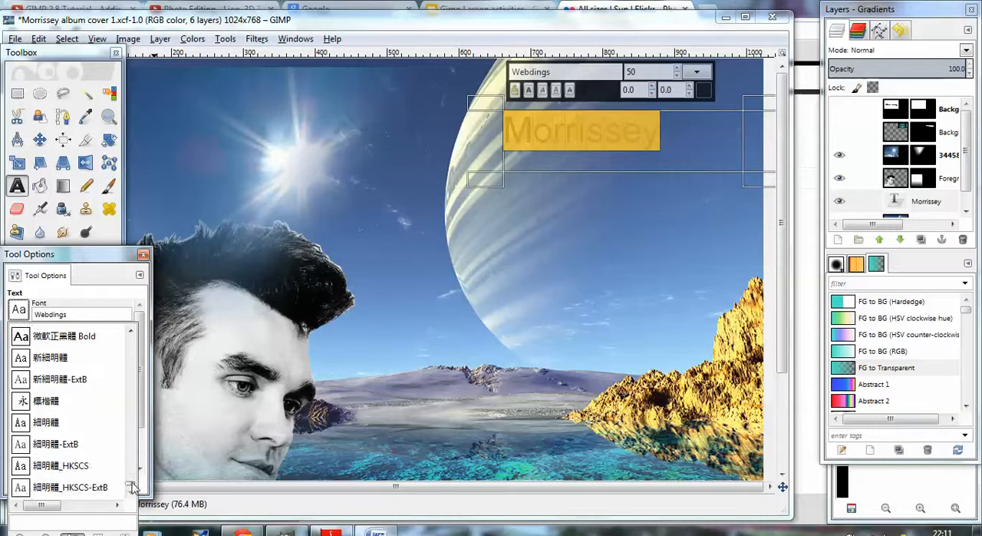
scroll(132, 469, up, 10)
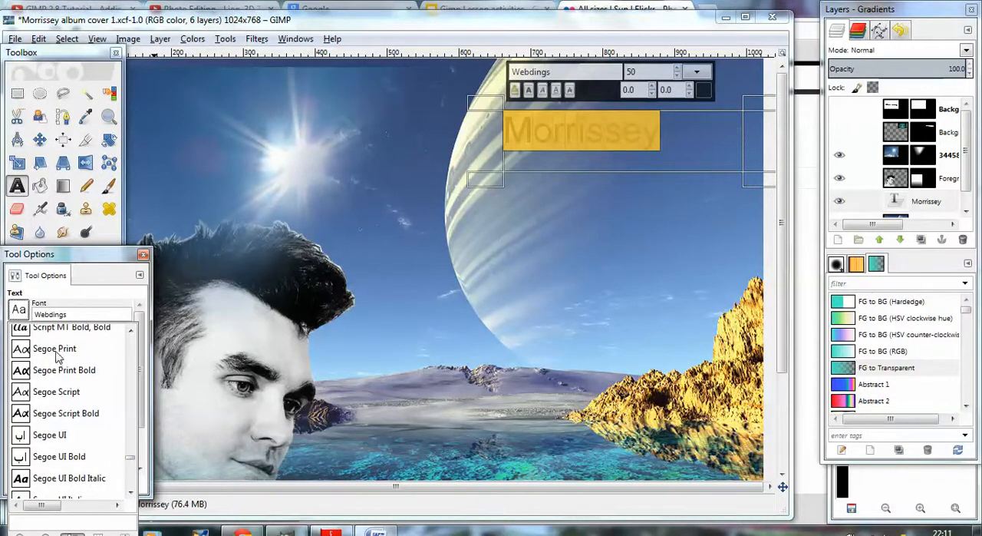
click(56, 350)
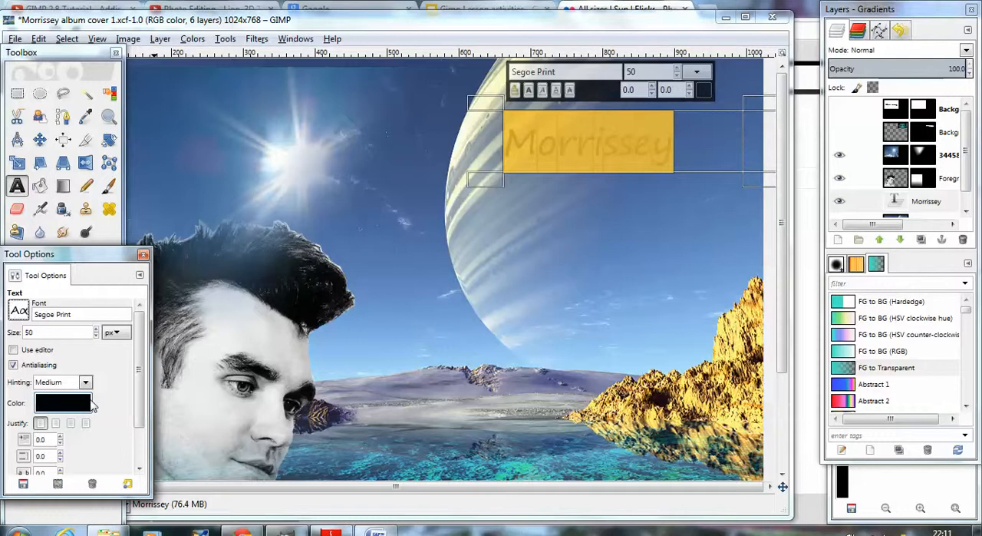
Step: Set the font of the selected Morrissey text to Sans Bold
click(26, 321)
scroll(107, 361, up, 5)
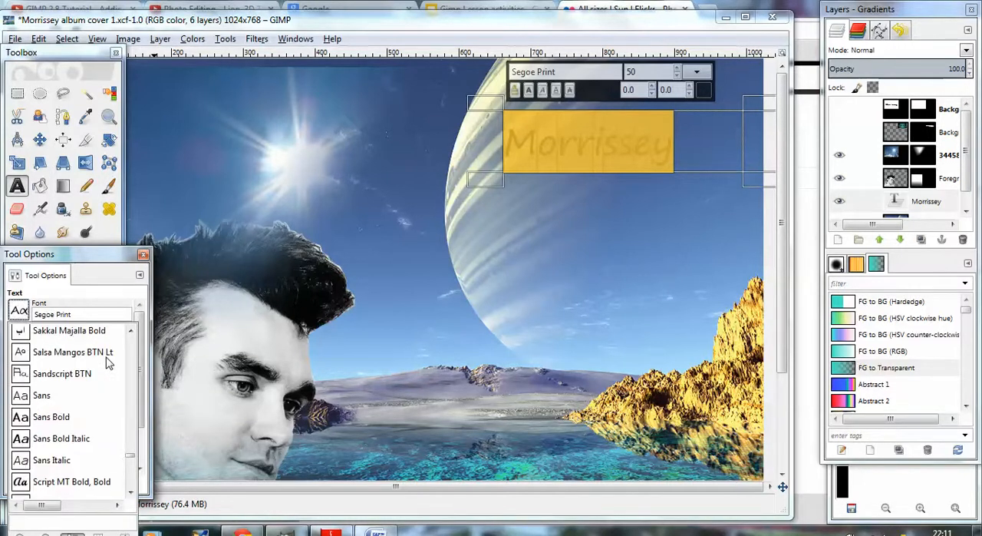
scroll(107, 364, down, 1)
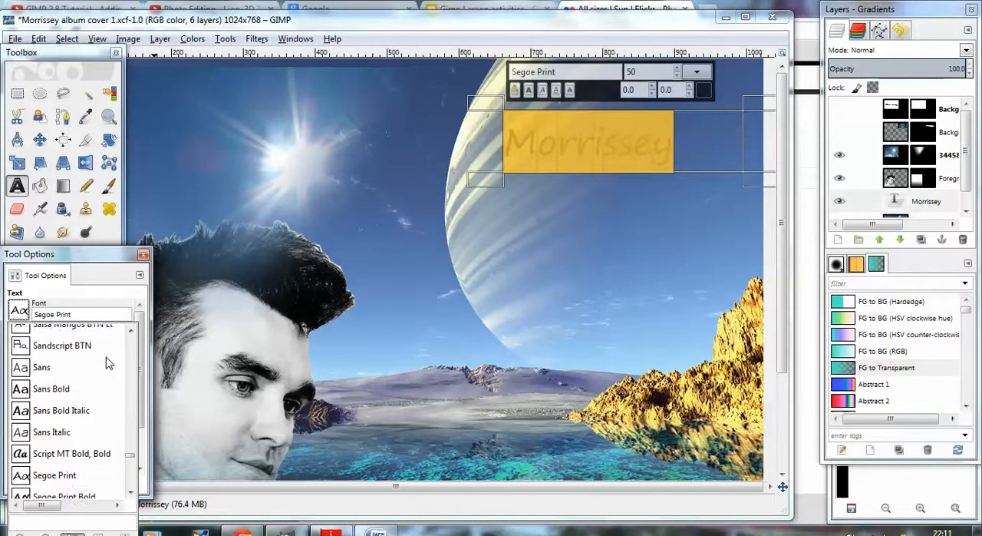
click(52, 395)
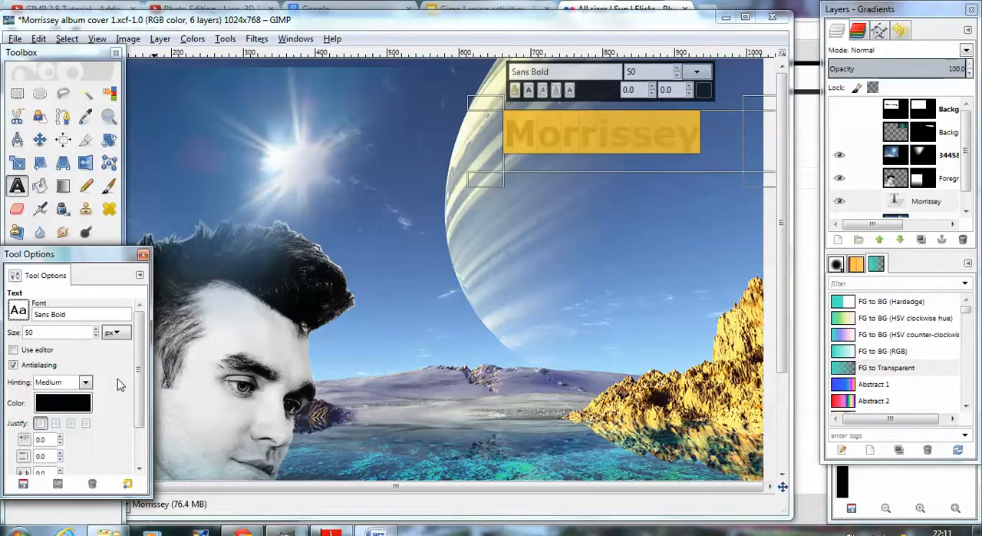
Step: Recolour the Morrissey text with a turquoise, 4fb8b1, sampled from the water at the bottom of the picture
scroll(116, 415, down, 1)
scroll(118, 415, down, 1)
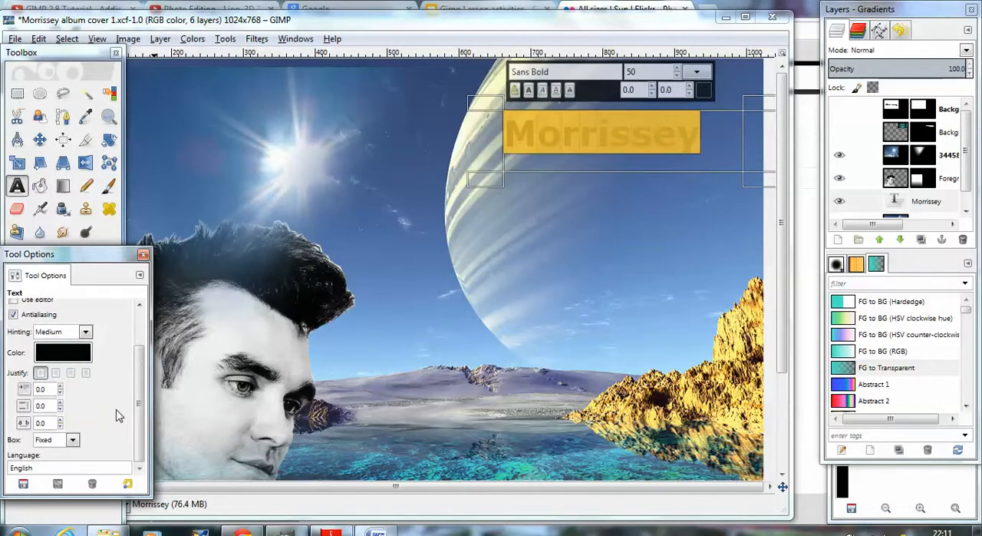
scroll(117, 415, up, 1)
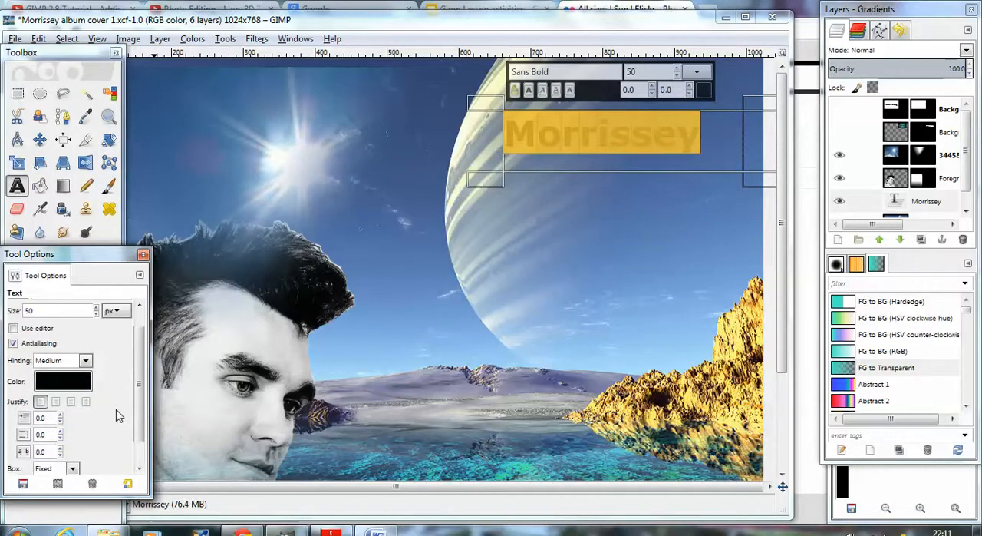
click(44, 386)
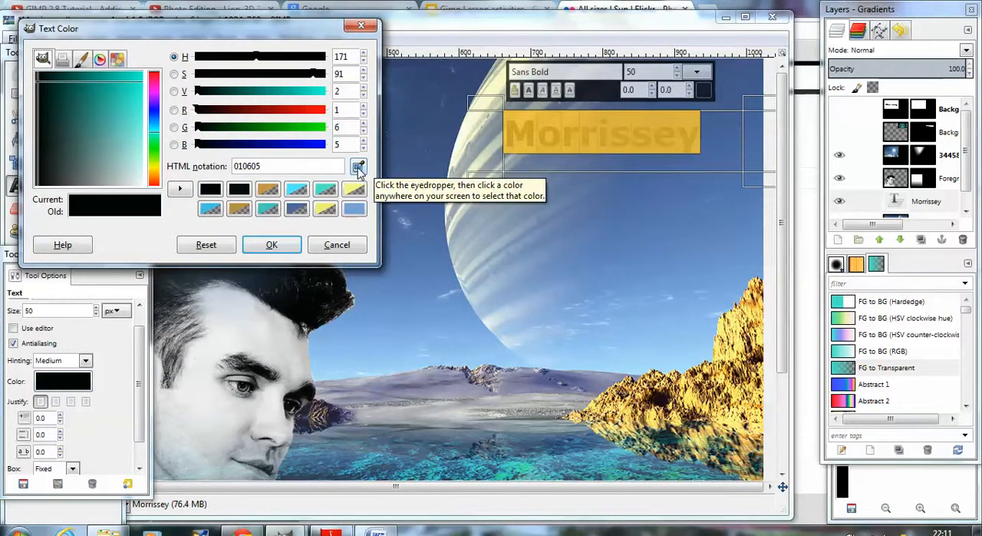
click(359, 167)
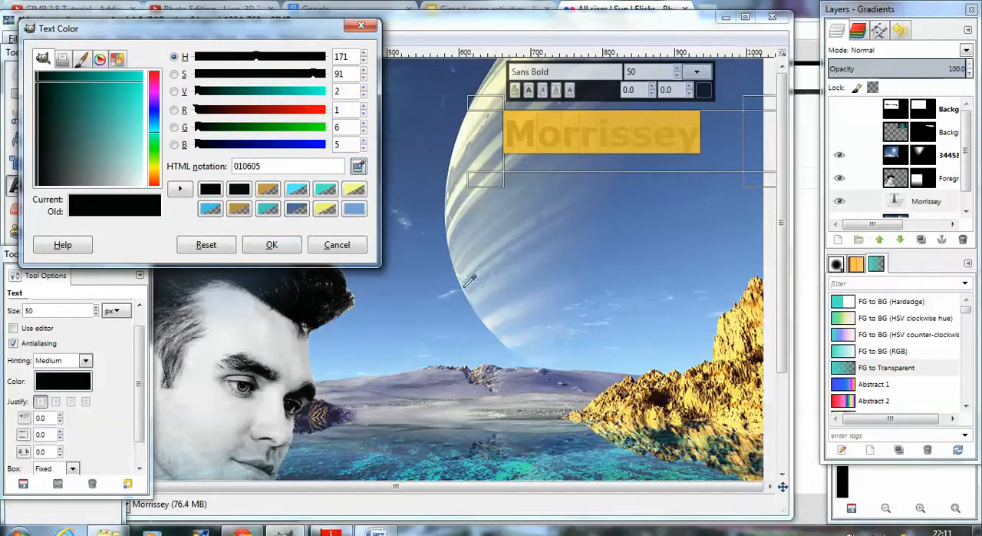
click(523, 461)
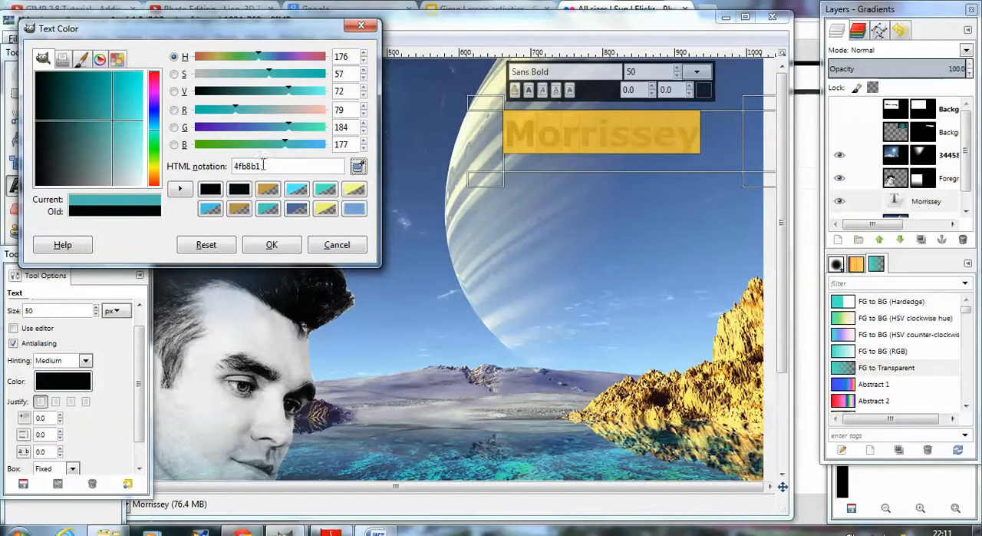
click(274, 245)
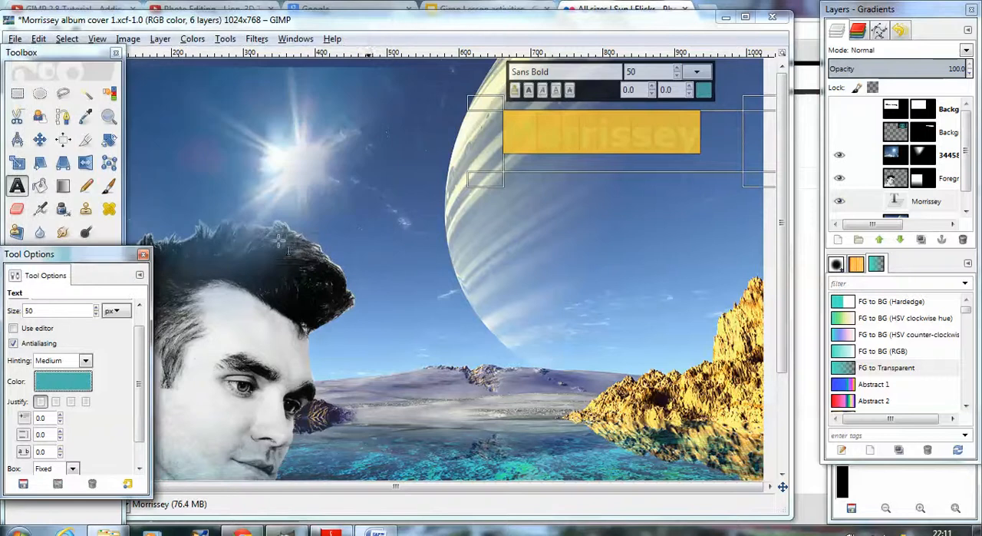
click(628, 264)
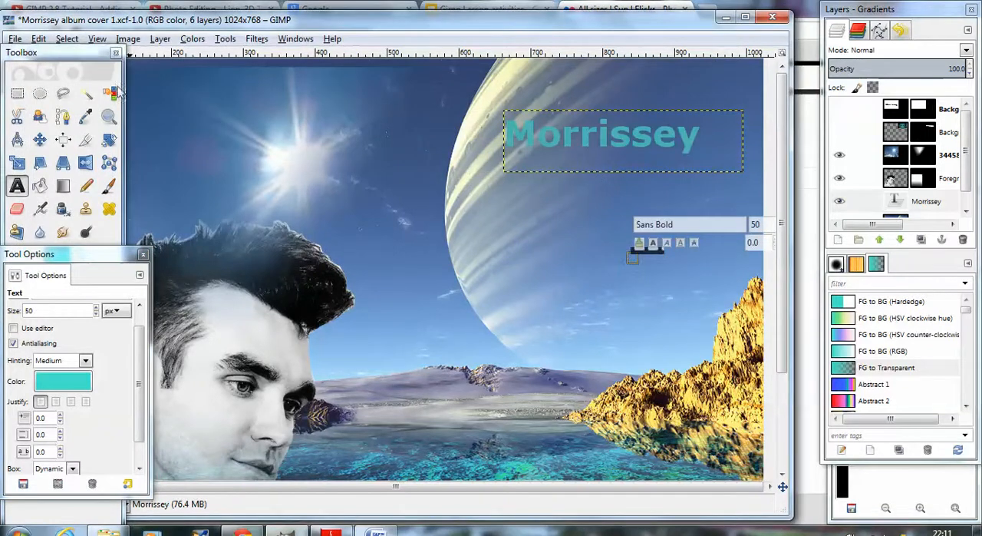
Step: Move the Morrissey text slightly up and to the left over the planet, and duplicate its layer
click(39, 139)
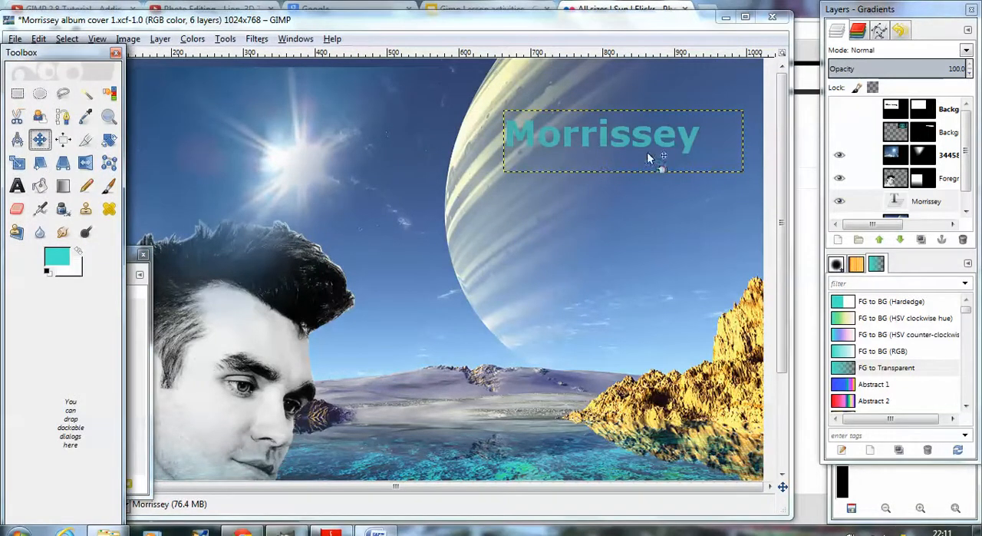
drag(623, 125, 614, 100)
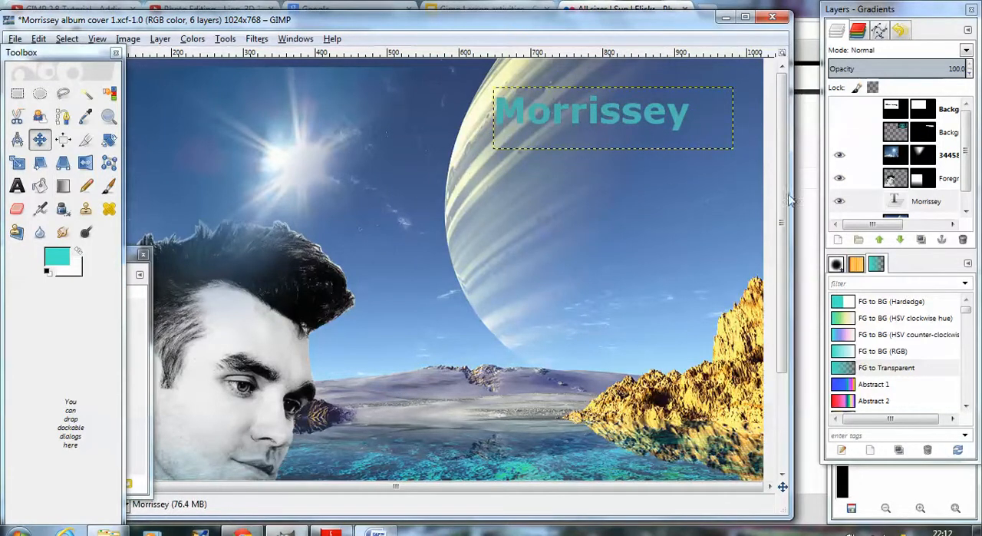
click(916, 202)
scroll(879, 203, down, 1)
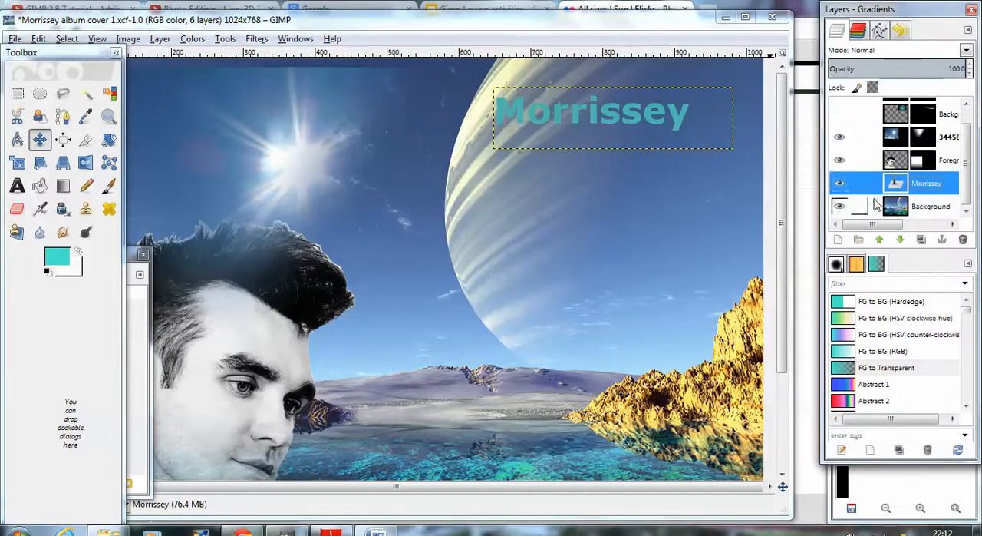
click(923, 241)
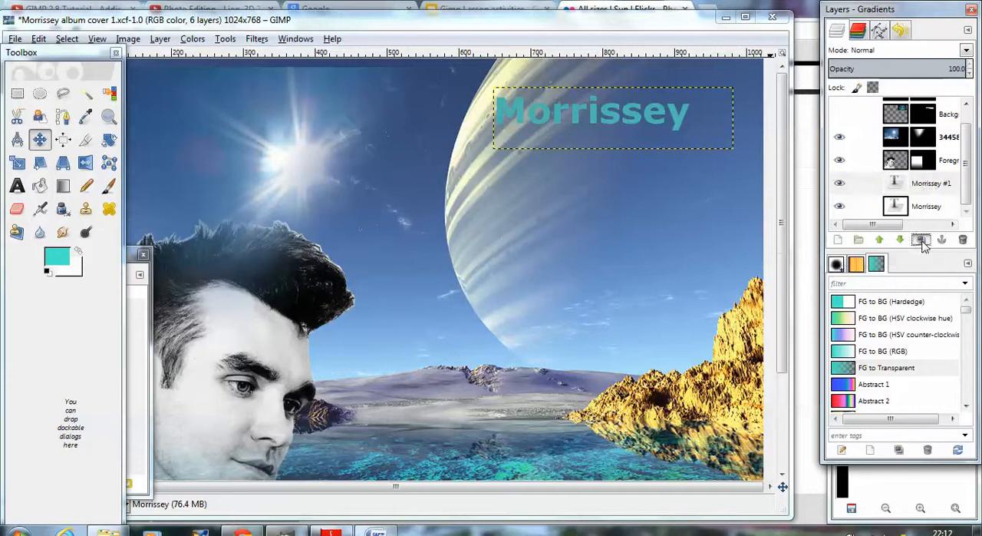
Step: Hide the duplicated Morrissey #1 layer so that only the original Morrissey text layer is shown
click(926, 192)
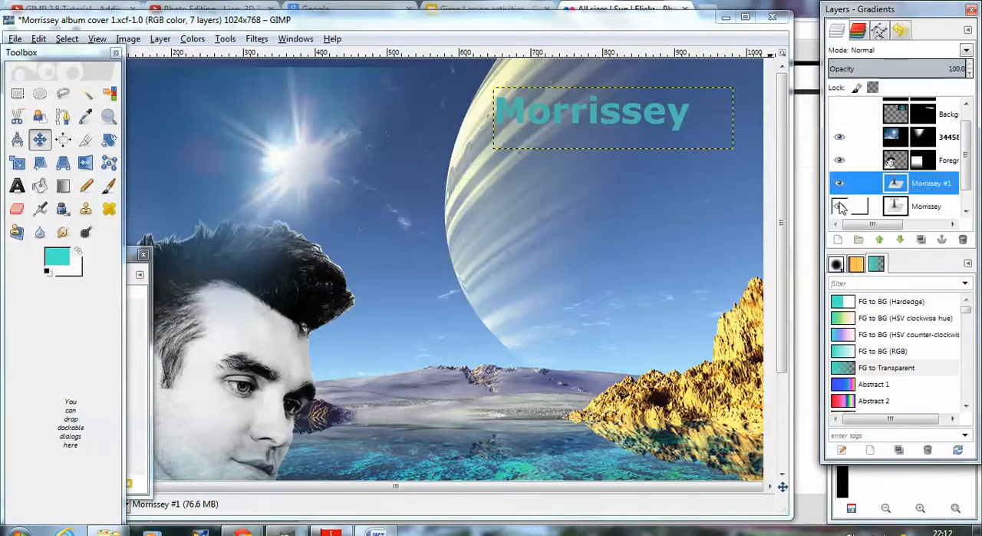
click(839, 185)
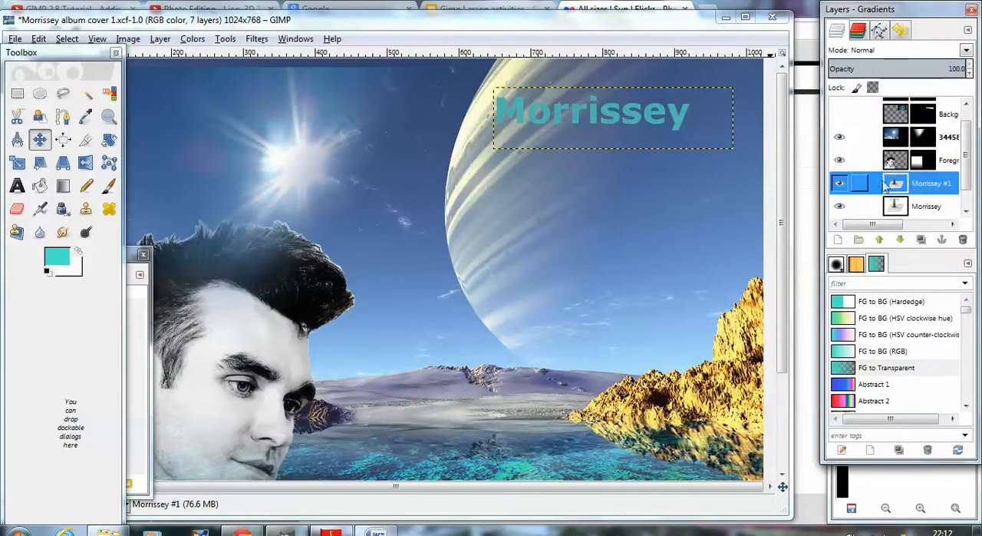
click(839, 184)
drag(648, 119, 648, 119)
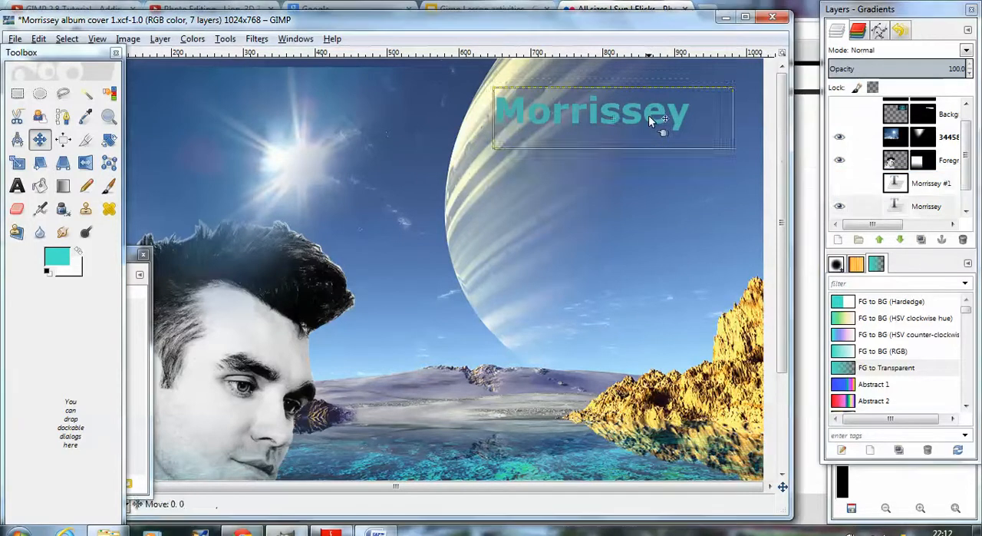
Step: Recolour the original Morrissey text with a pale yellow, f1ed81, sampled from the golden rocks in the picture
click(17, 186)
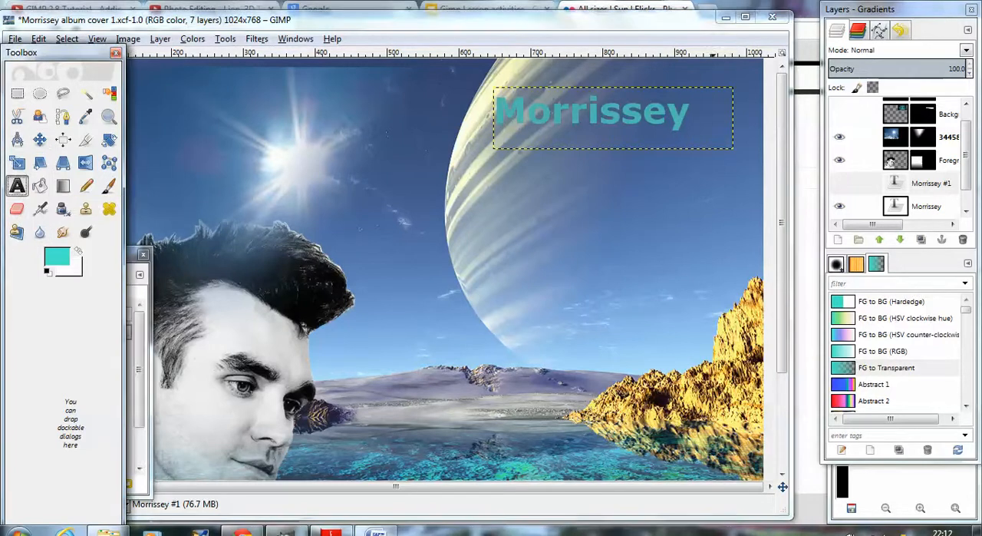
click(569, 113)
double_click(569, 113)
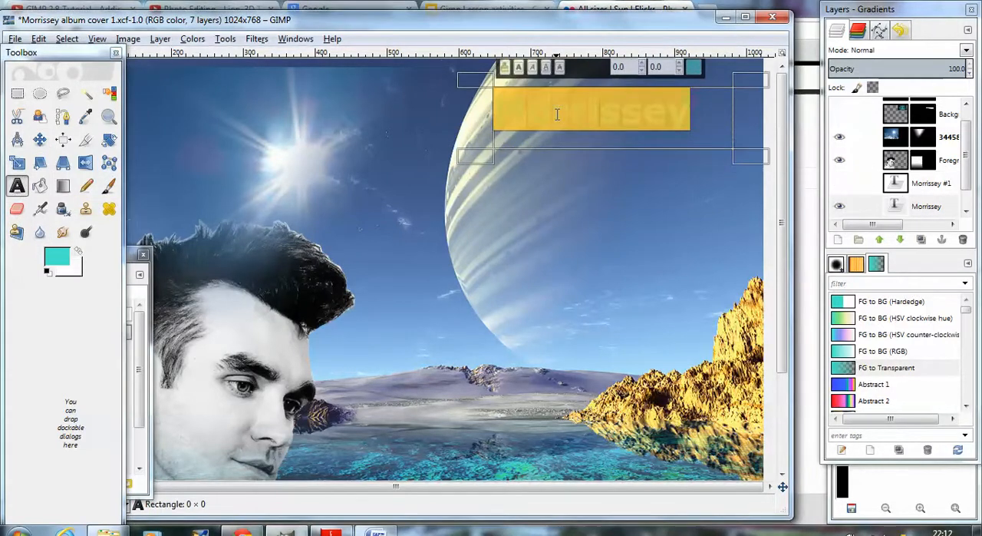
click(130, 256)
click(65, 403)
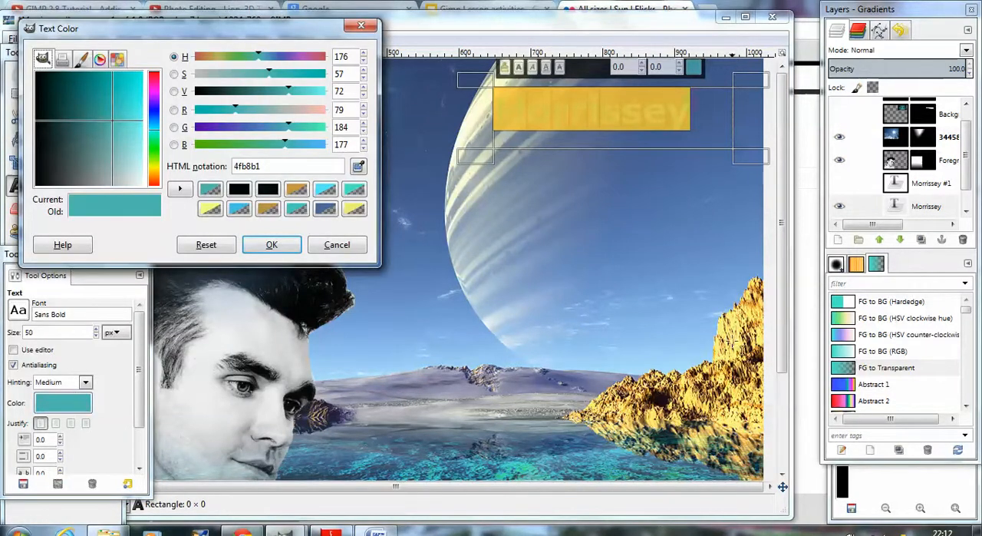
click(359, 167)
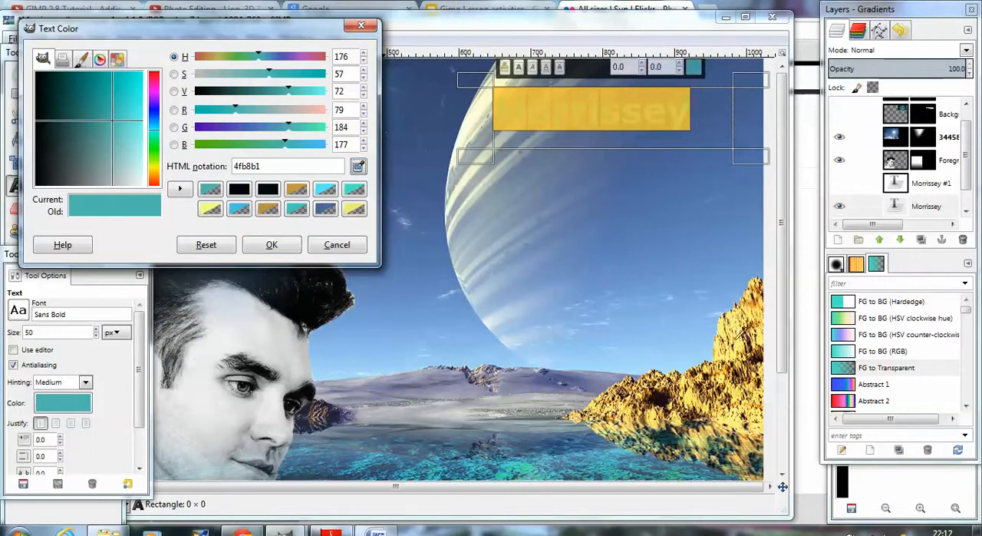
click(743, 335)
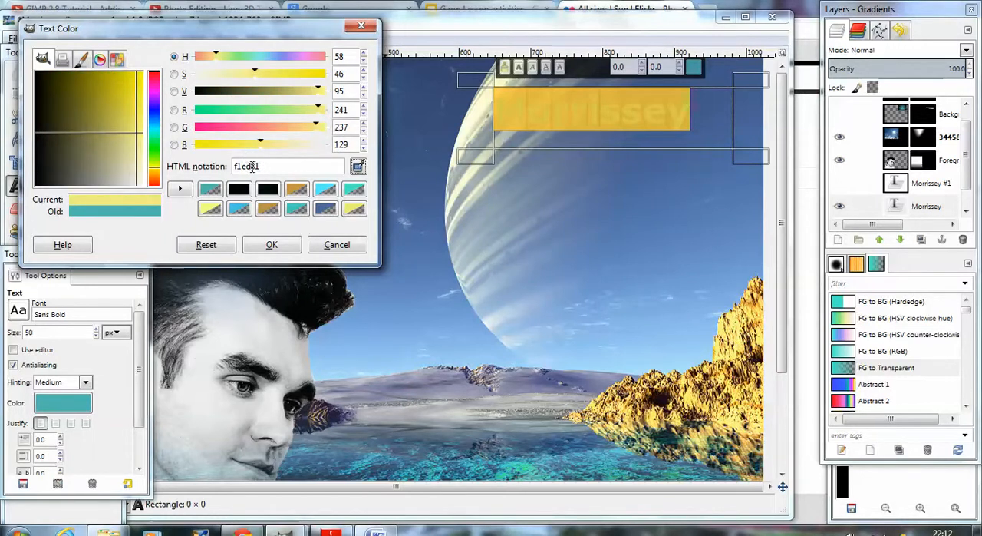
click(286, 245)
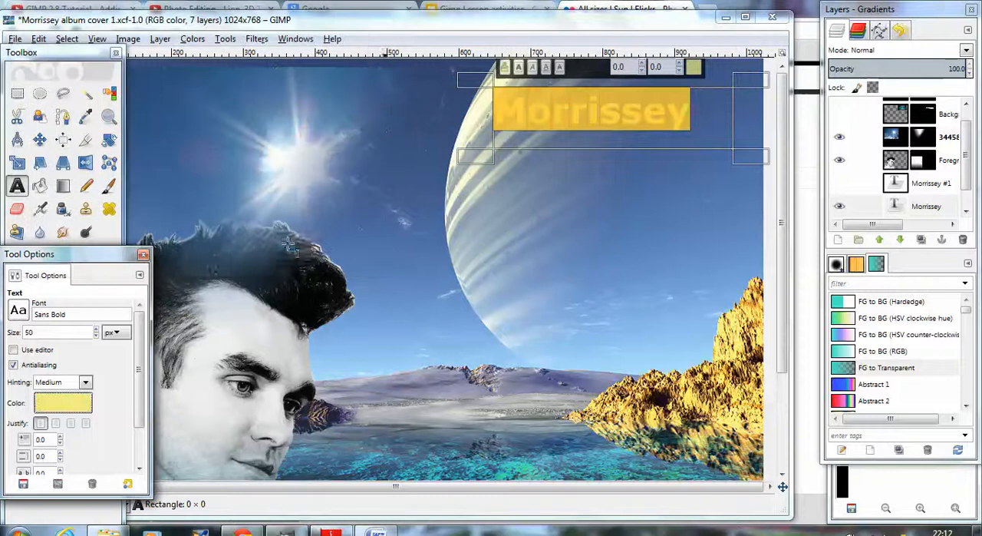
click(483, 137)
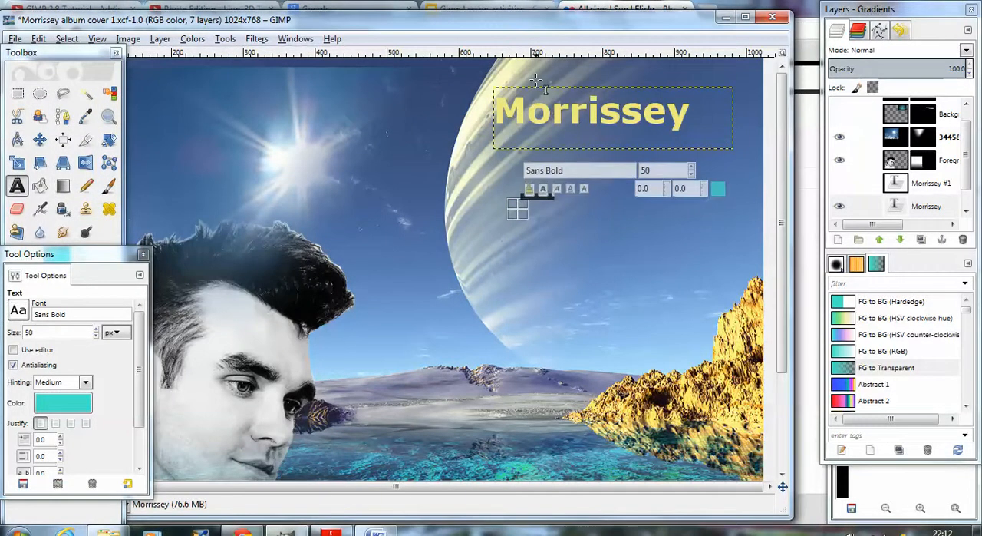
click(536, 80)
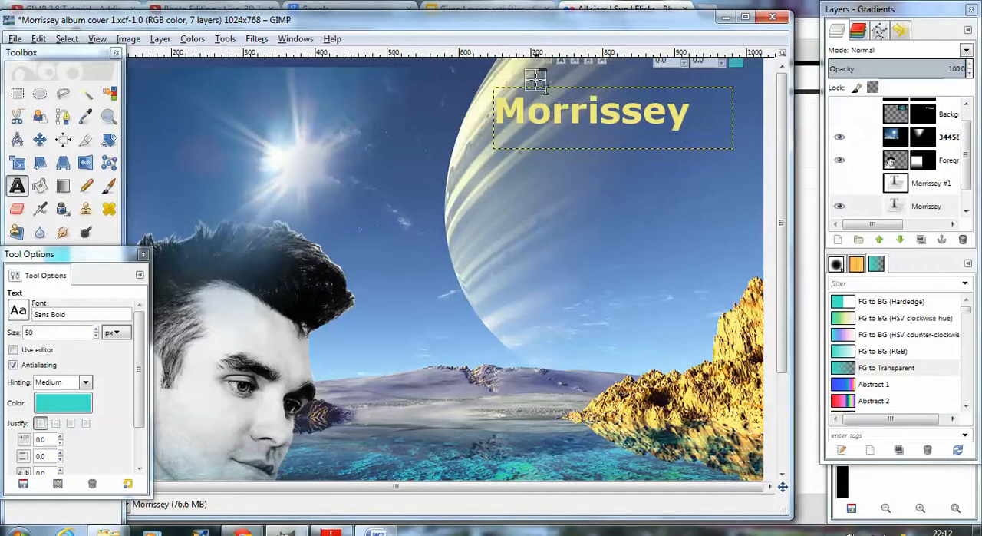
Step: Show the turquoise Morrissey #1 layer over the yellow text to compare the two, and hide it again
click(841, 183)
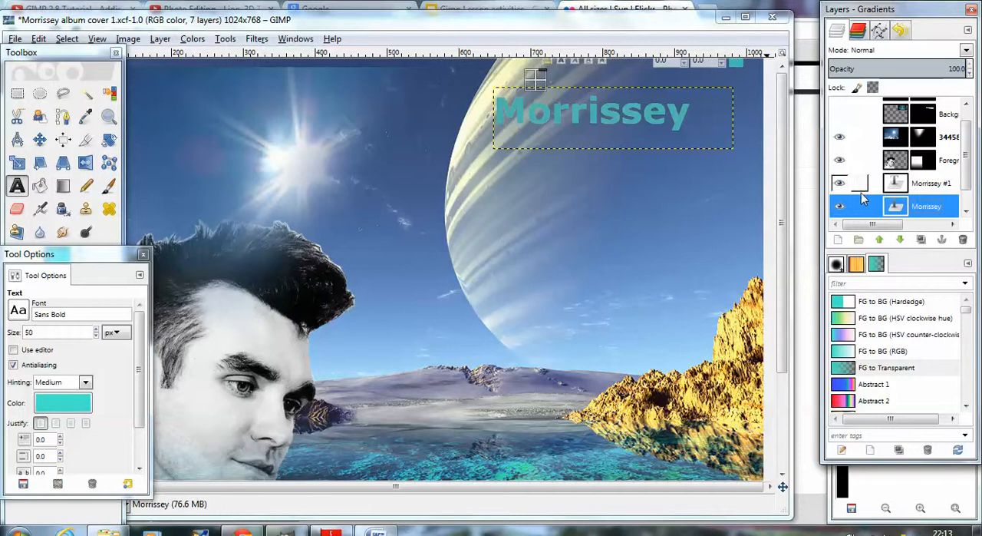
scroll(864, 199, down, 1)
click(840, 161)
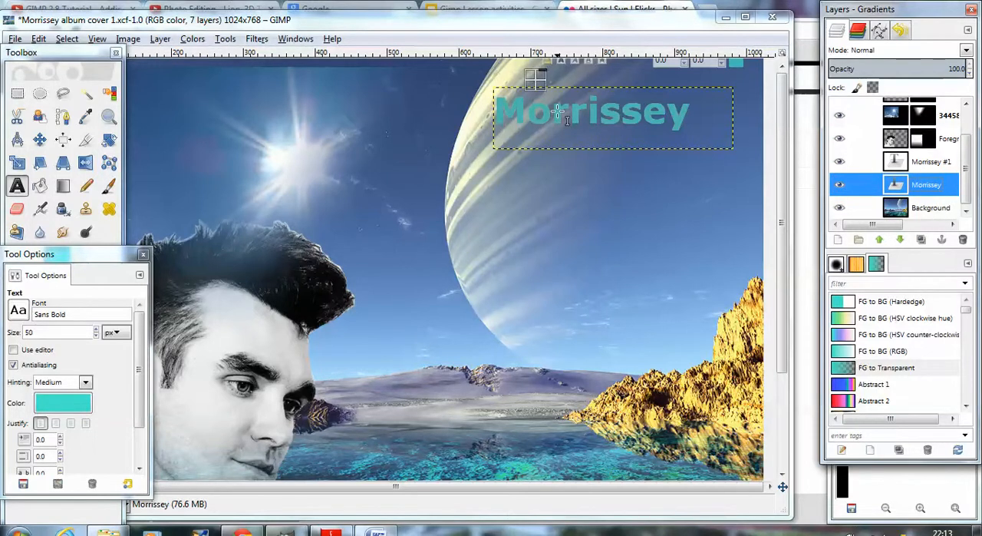
click(839, 162)
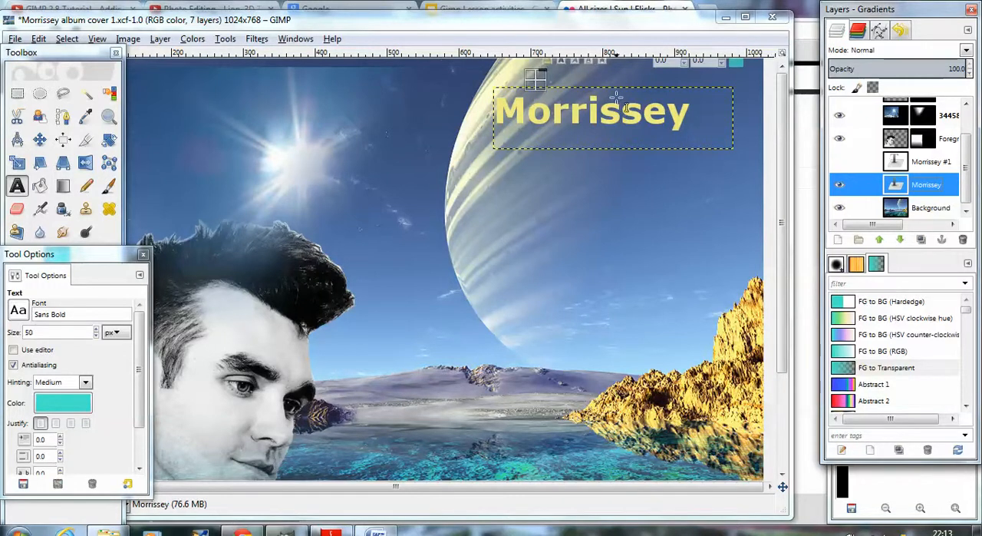
Step: Move the yellow Morrissey text slightly down and to the right, and show the turquoise layer above it as an offset shadow effect
click(38, 145)
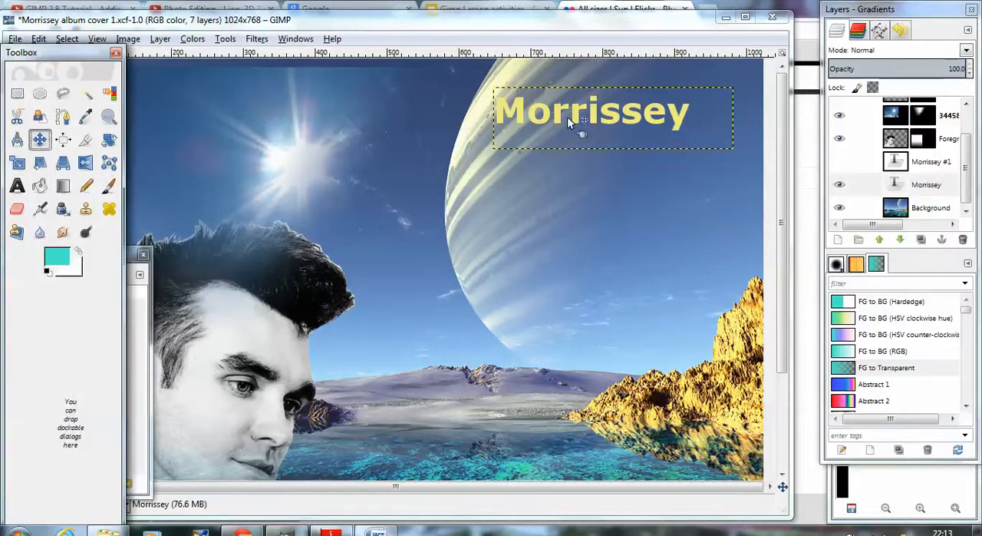
drag(563, 111, 597, 114)
click(839, 163)
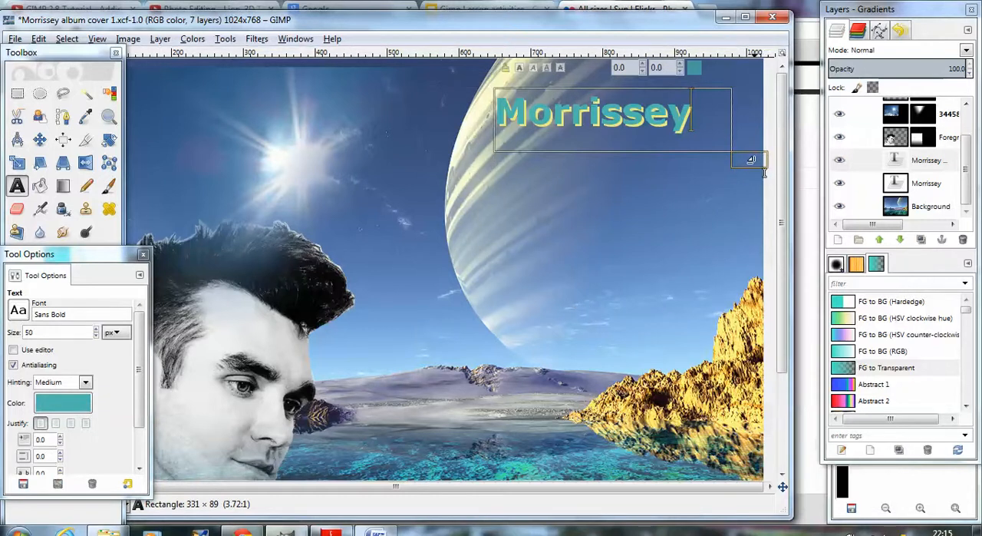
Step: Extend the turquoise text's box downward to about 330 × 180 pixels and add Viva Hate on a line below Morrissey
drag(765, 173, 764, 239)
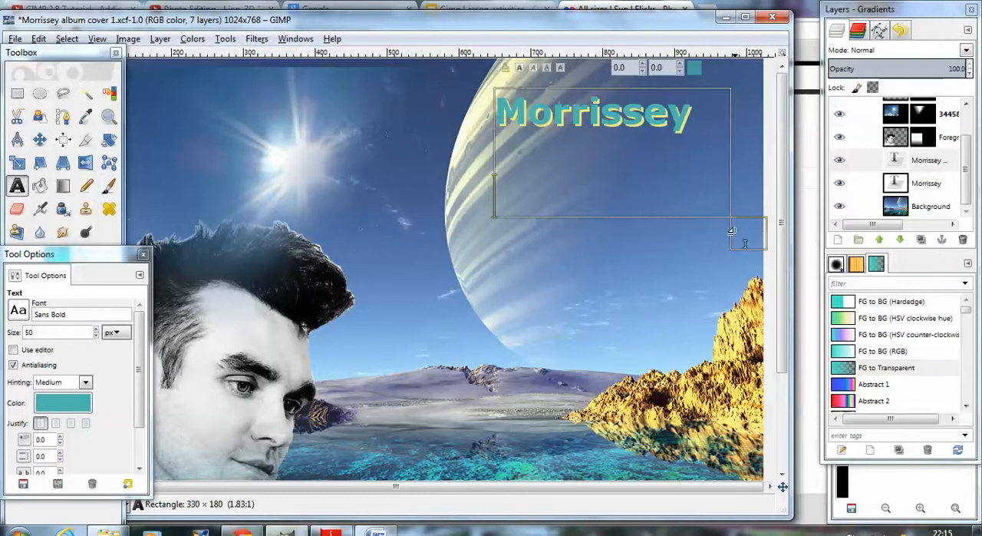
text(Viva Hate)
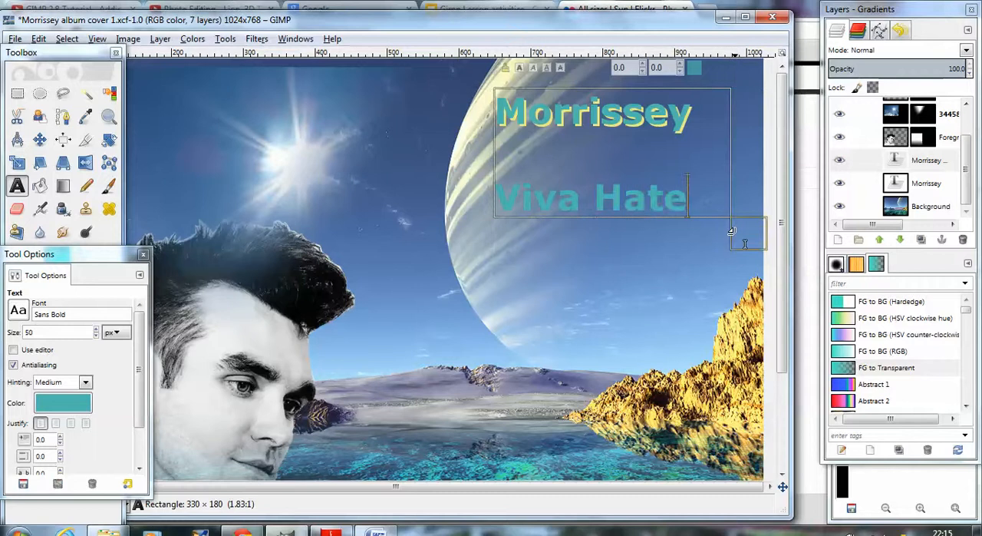
Step: Try smaller font sizes down to 40 px on the selected Viva Hate line, and return it to 50 px
drag(689, 198, 508, 212)
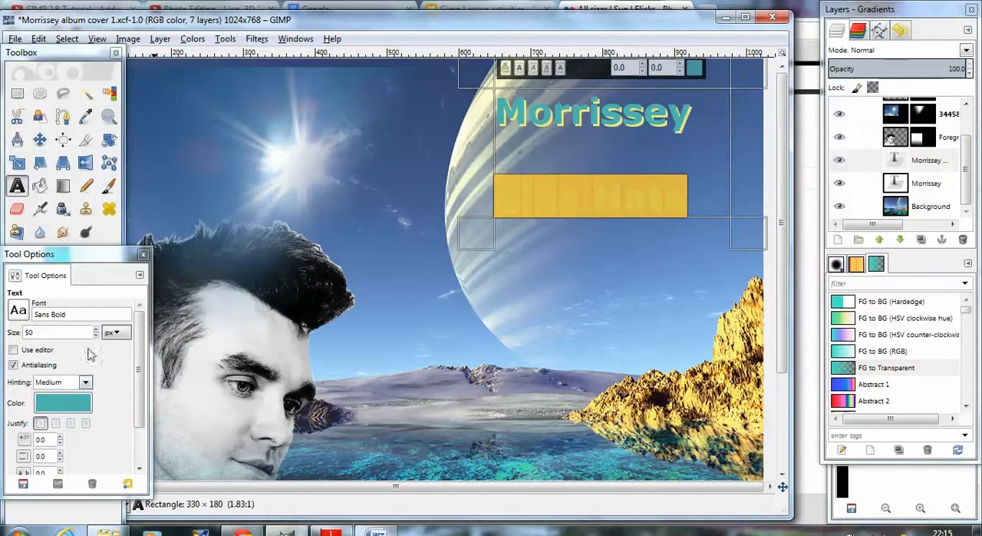
scroll(95, 341, down, 7)
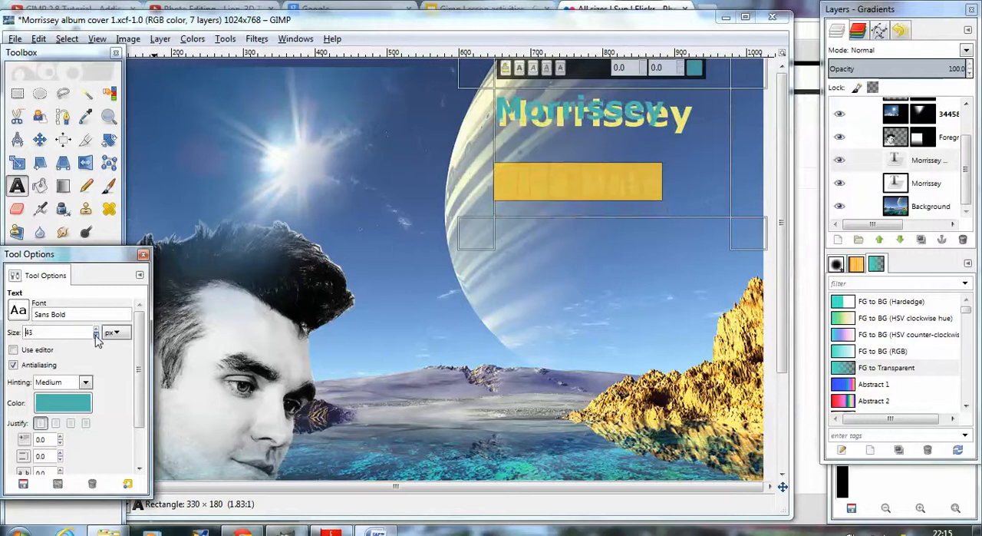
scroll(97, 331, up, 5)
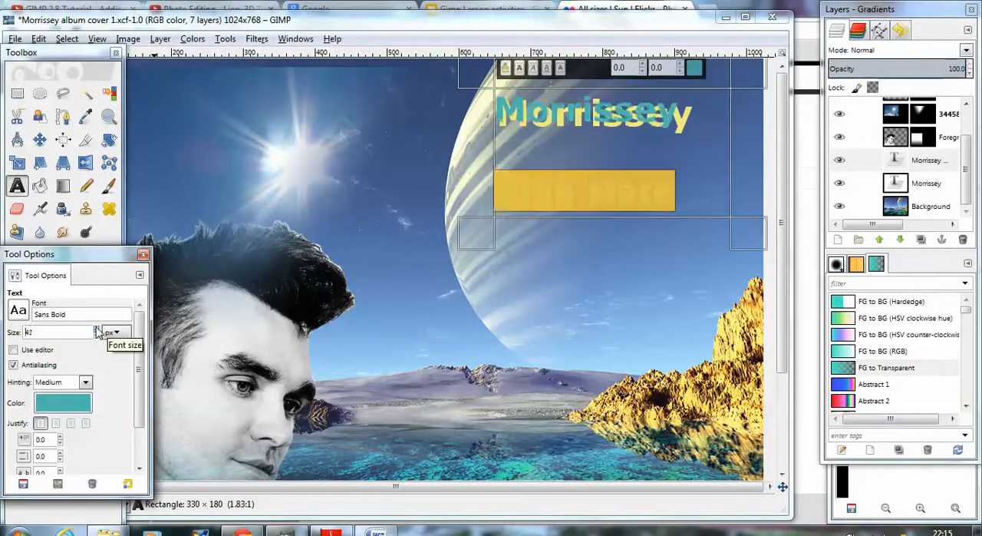
scroll(98, 332, up, 2)
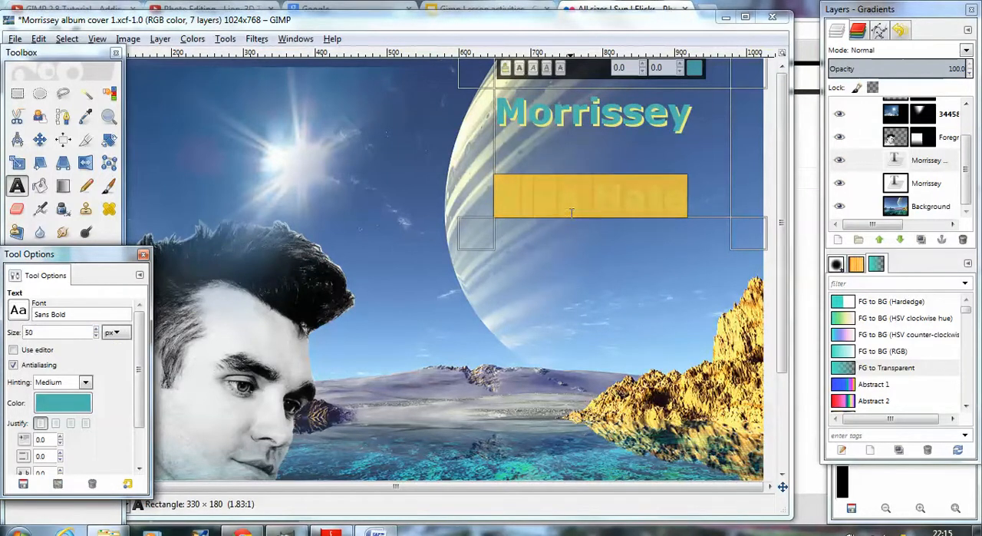
click(606, 165)
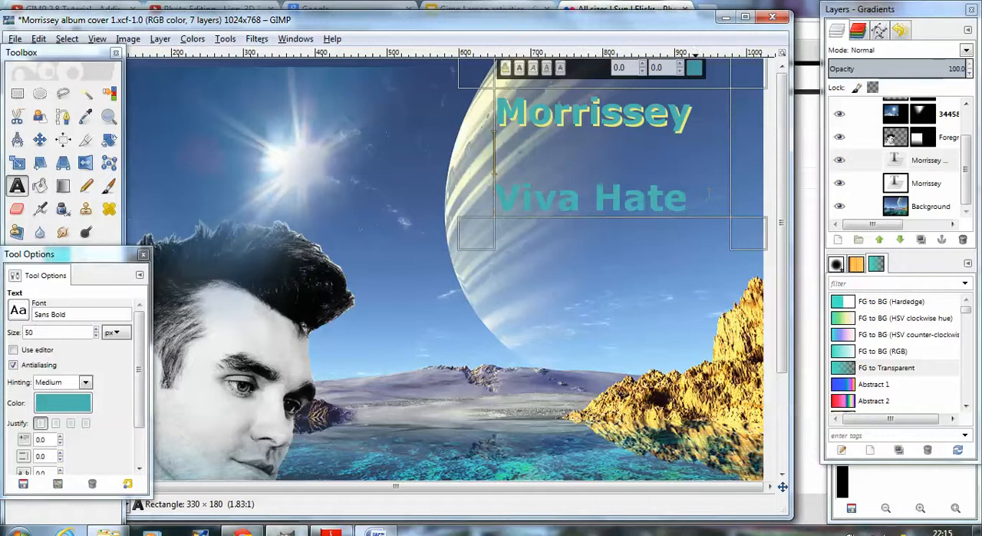
drag(709, 192, 502, 201)
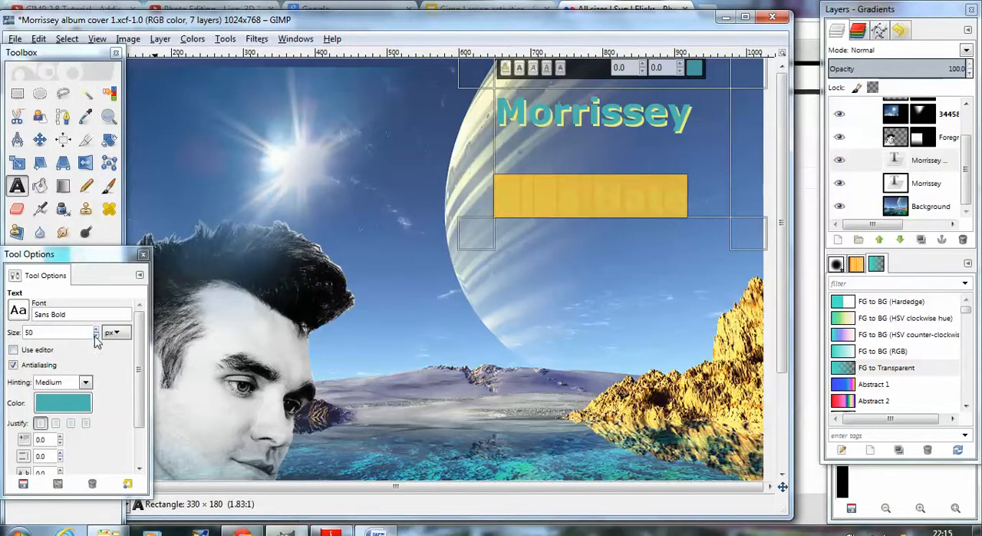
scroll(98, 341, down, 8)
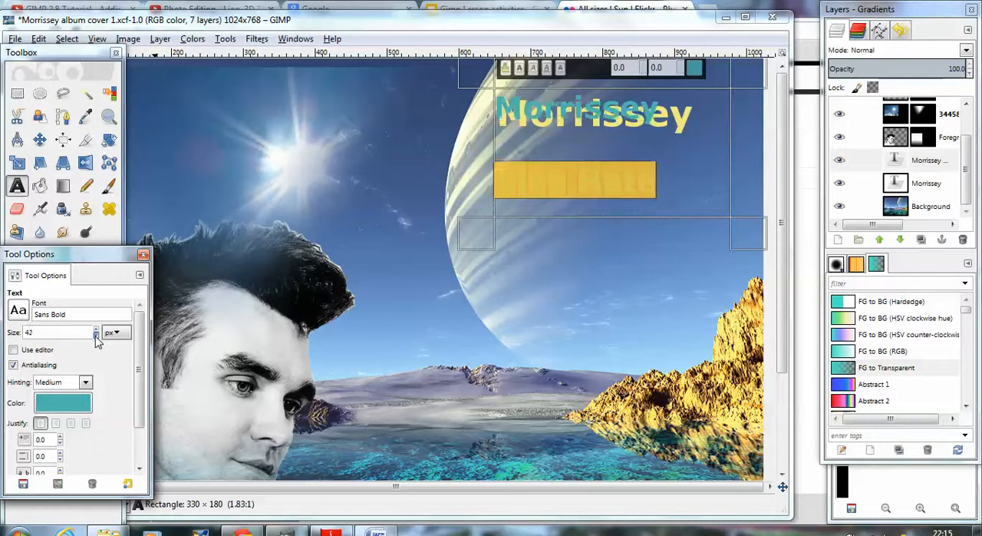
scroll(97, 342, down, 2)
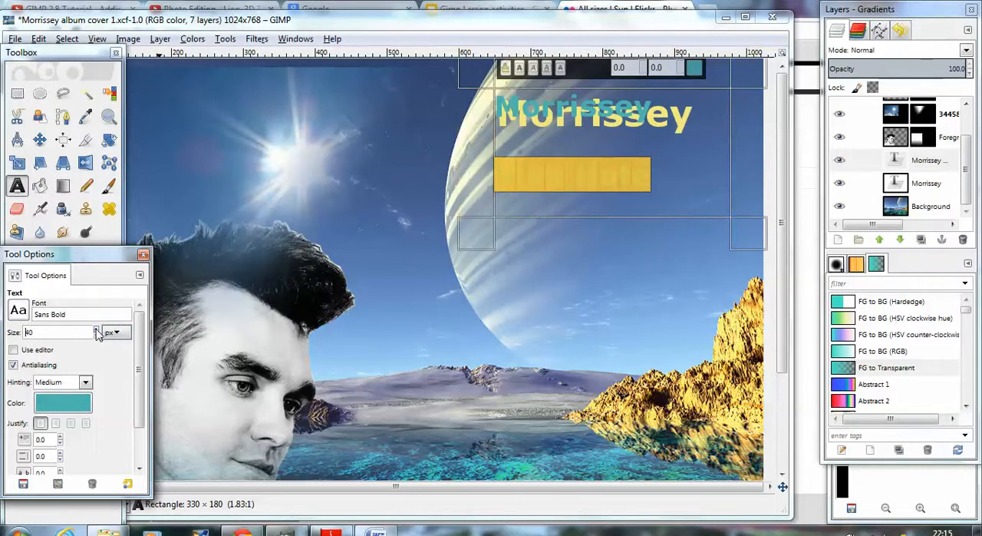
scroll(98, 332, up, 8)
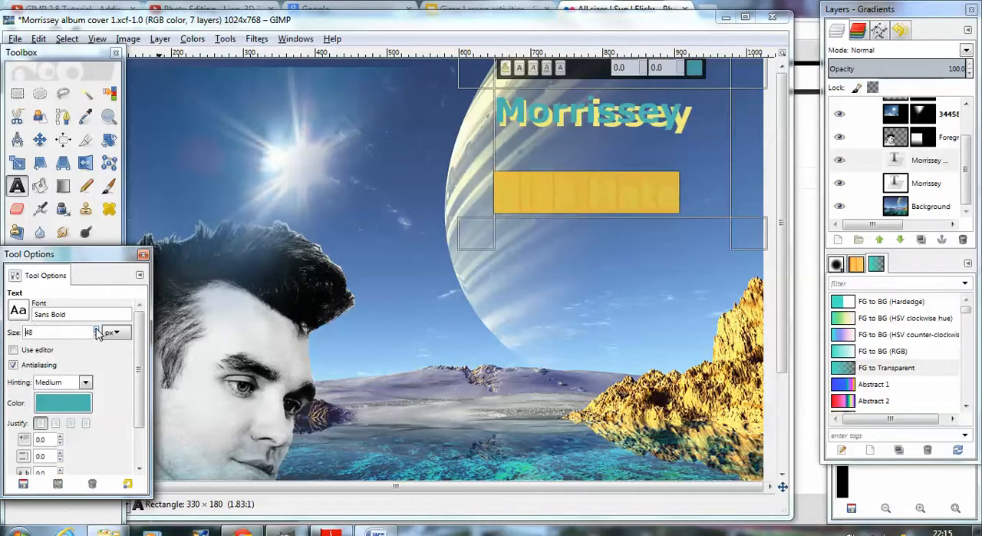
scroll(97, 331, up, 2)
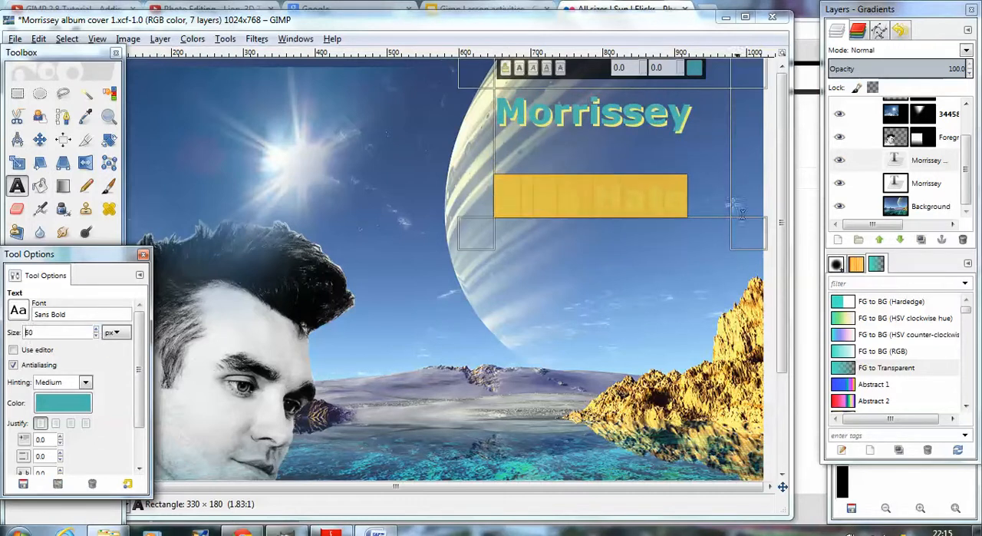
Step: Delete Viva Hate from the turquoise text and shrink its box to about 323 × 70 pixels around Morrissey
drag(690, 196, 496, 206)
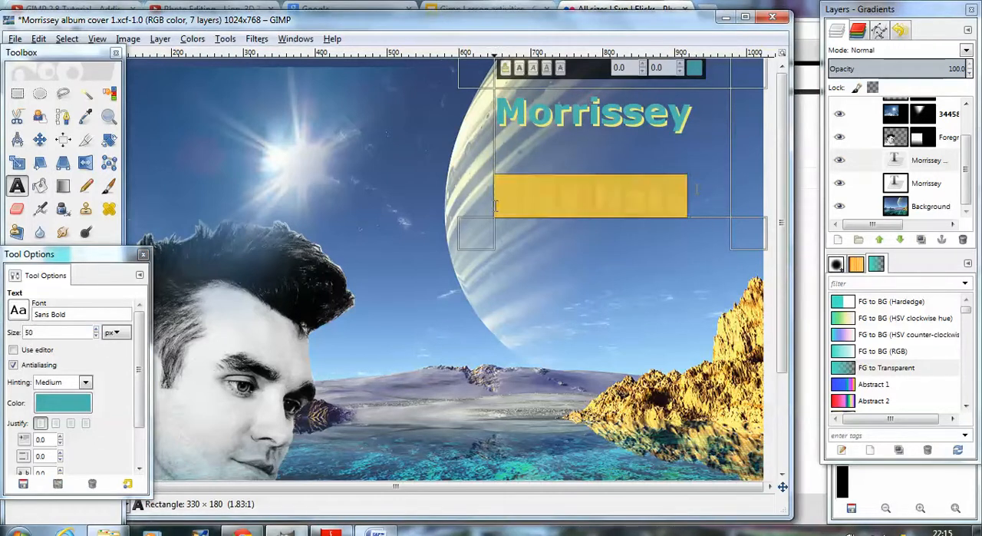
key(BackSpace)
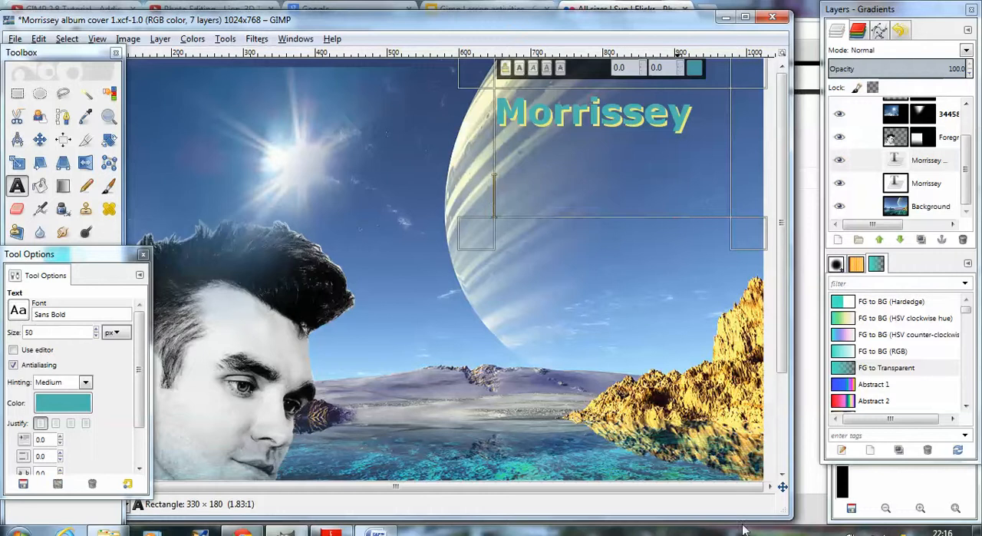
key(Return)
key(Return)
key(Return)
key(Return)
key(Return)
key(Return)
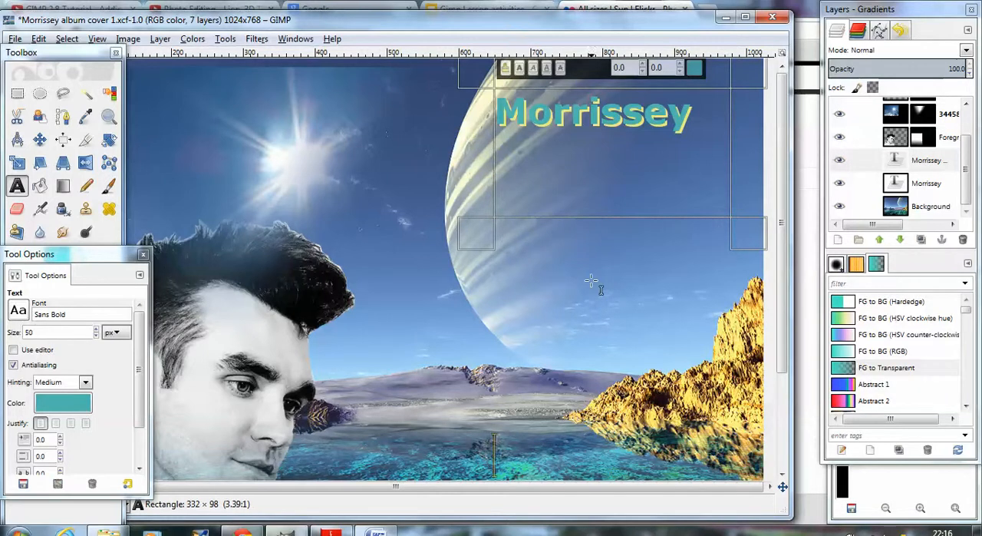
drag(759, 245, 755, 164)
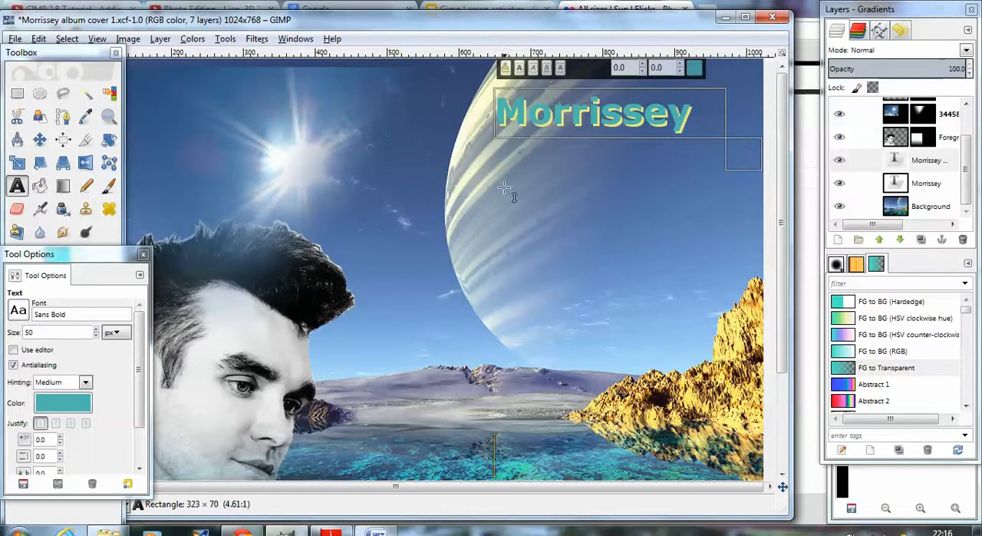
Step: Create a separate text box of about 336 × 85 pixels below Morrissey containing Viva Hate
click(16, 187)
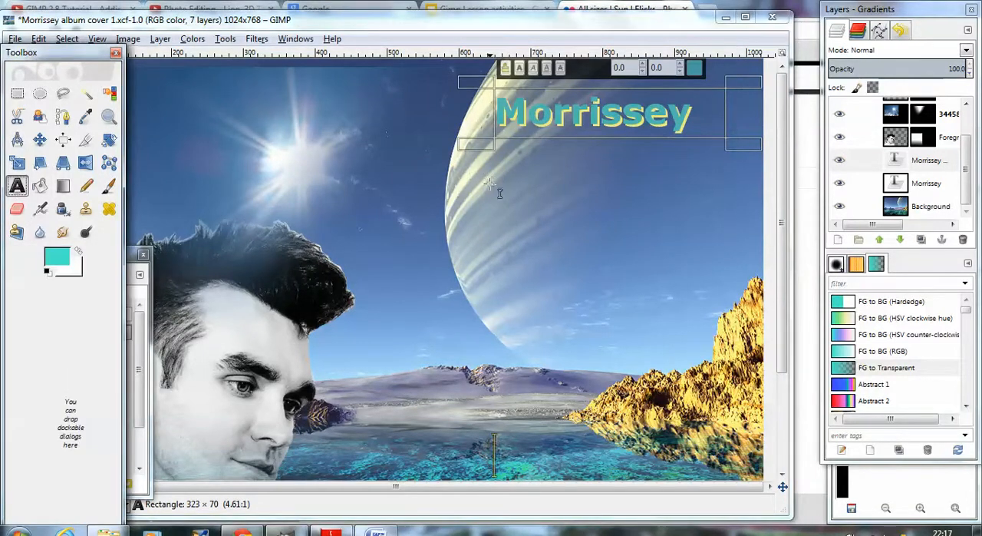
drag(492, 167, 734, 227)
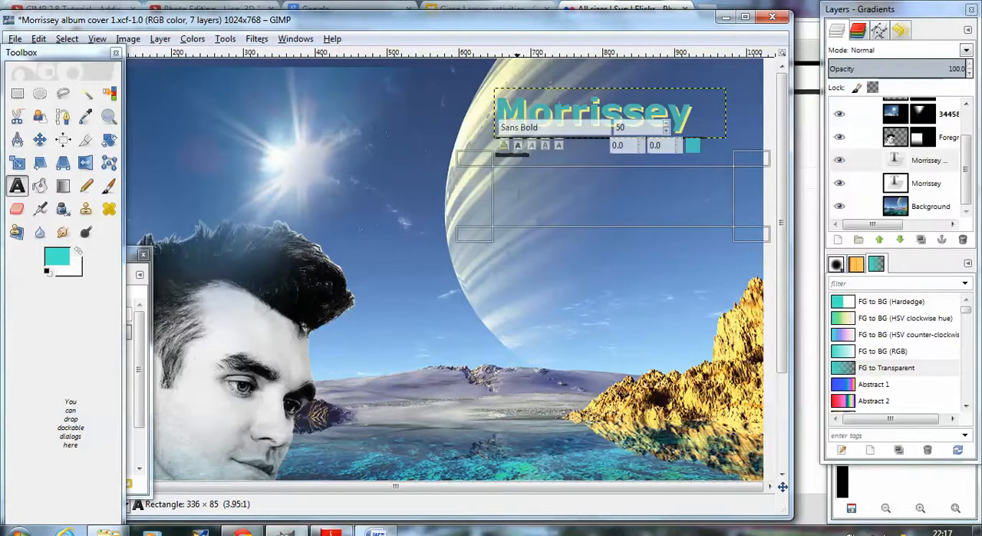
text(Viva Hate)
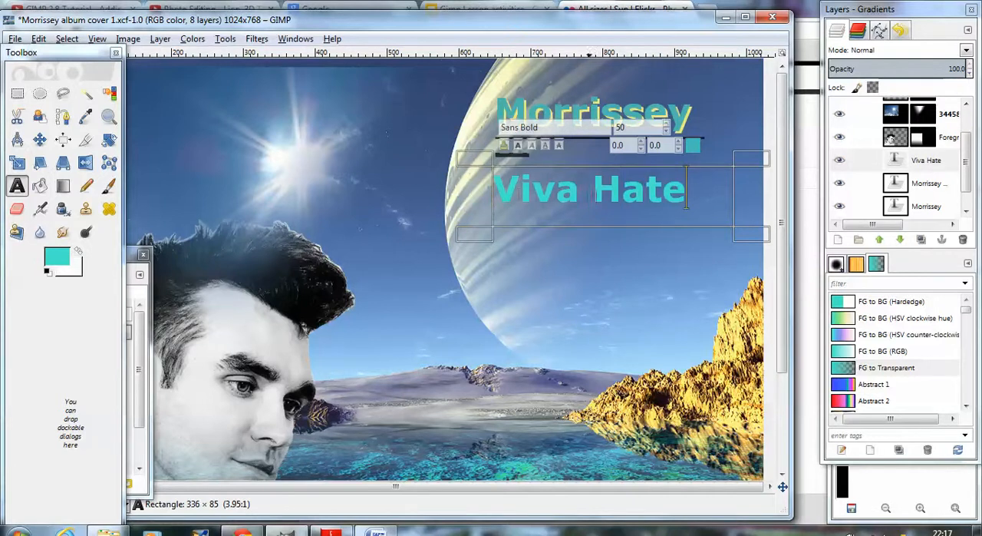
Step: Select the Viva Hate text and reduce its font size to 35 px
drag(687, 201, 497, 196)
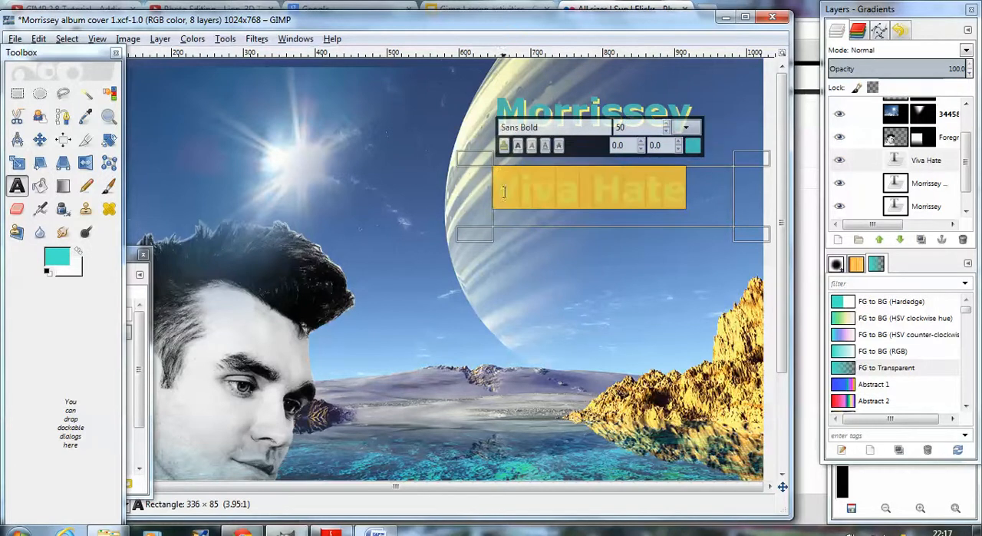
click(666, 129)
click(666, 129)
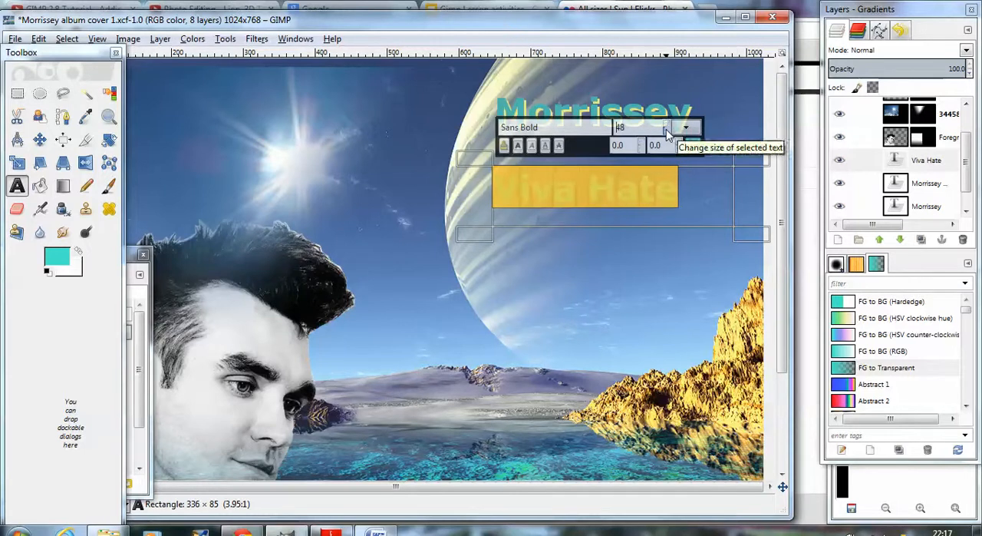
click(666, 129)
click(666, 129)
click(667, 129)
click(666, 128)
click(666, 129)
click(666, 129)
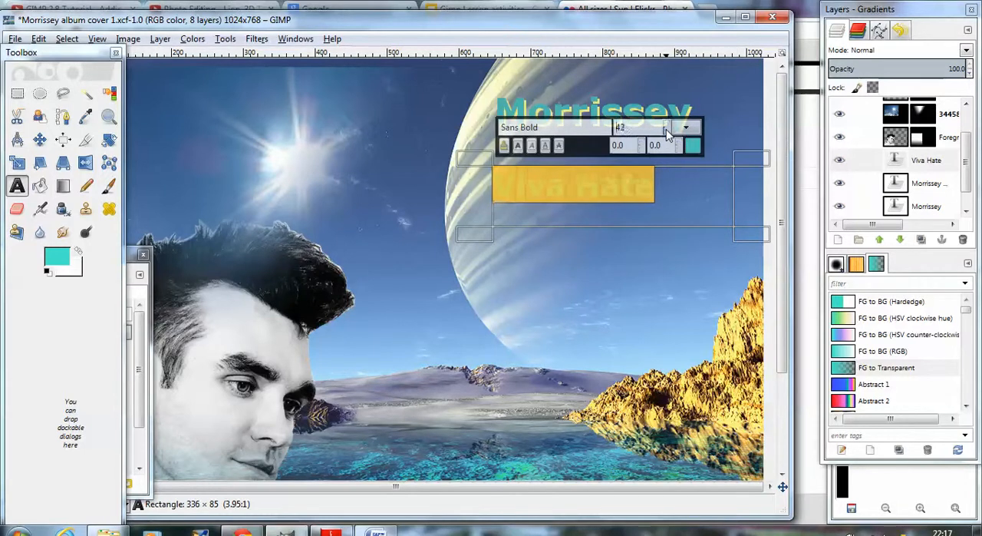
click(667, 129)
click(666, 129)
click(666, 129)
click(666, 129)
click(666, 129)
click(667, 129)
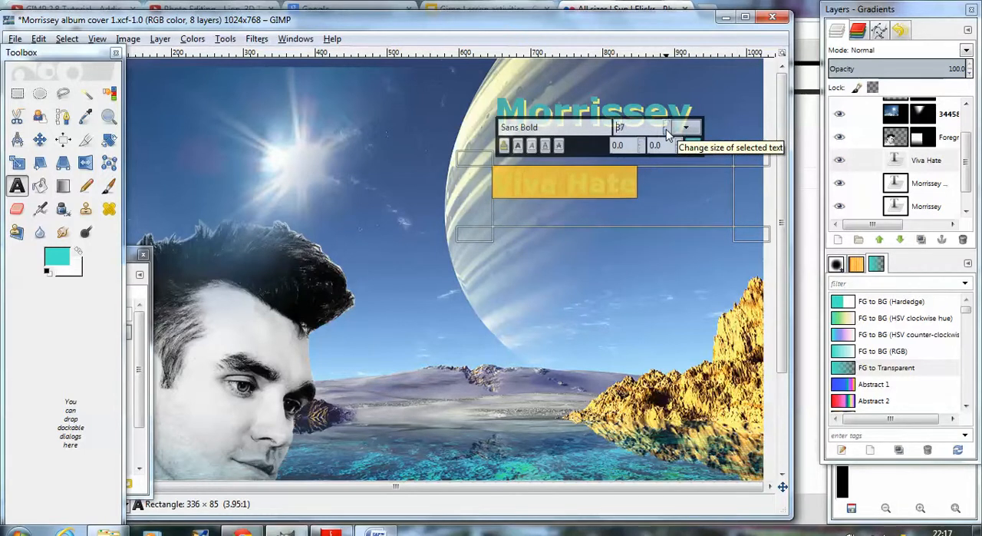
click(666, 129)
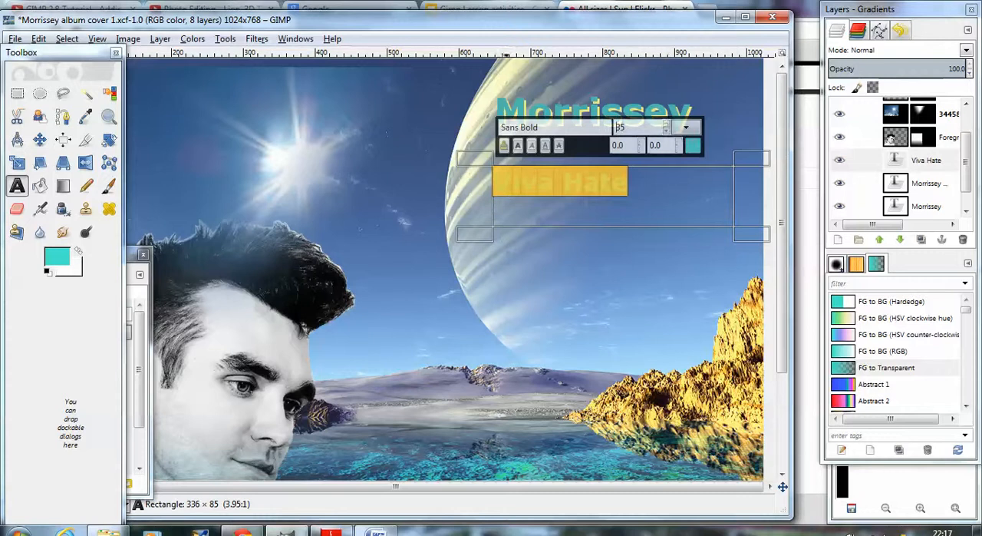
Step: Recolour the Viva Hate text with the grey-purple 9c9db2 sampled from the distant hills in the image
click(130, 282)
scroll(84, 426, down, 2)
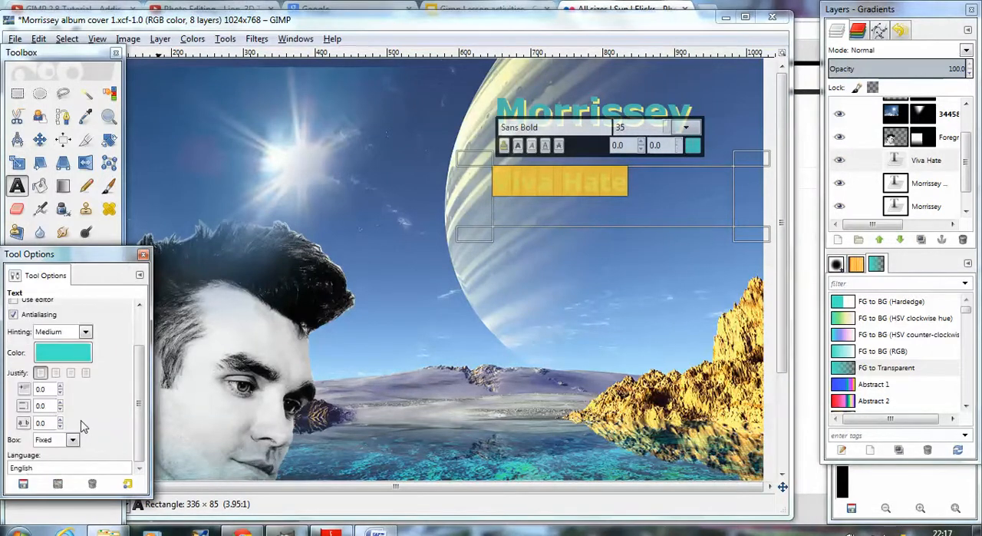
scroll(81, 424, up, 2)
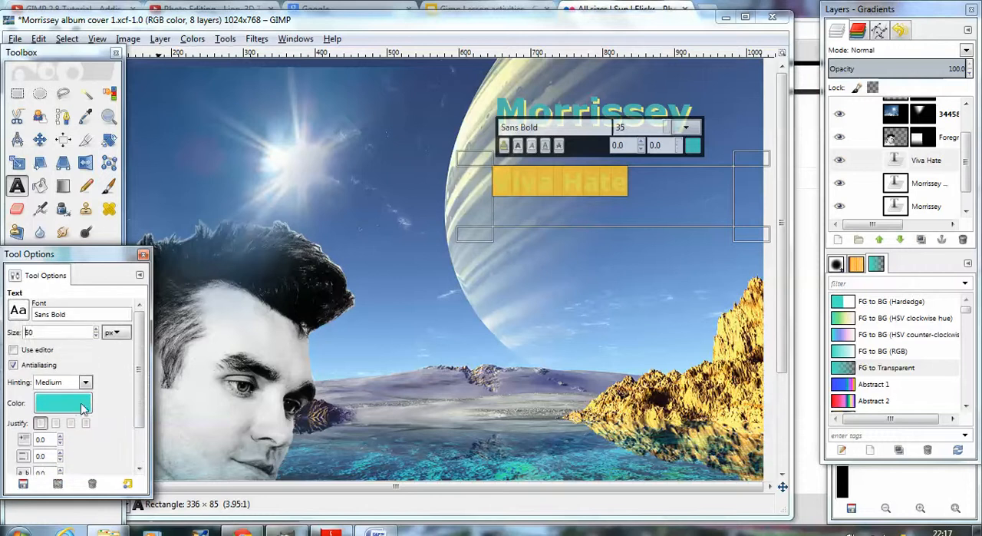
click(68, 407)
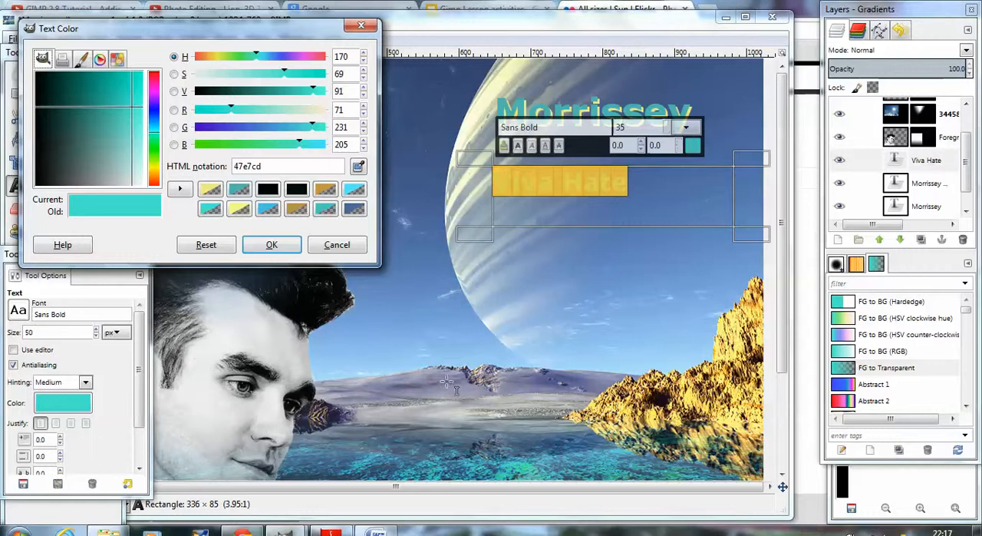
click(358, 166)
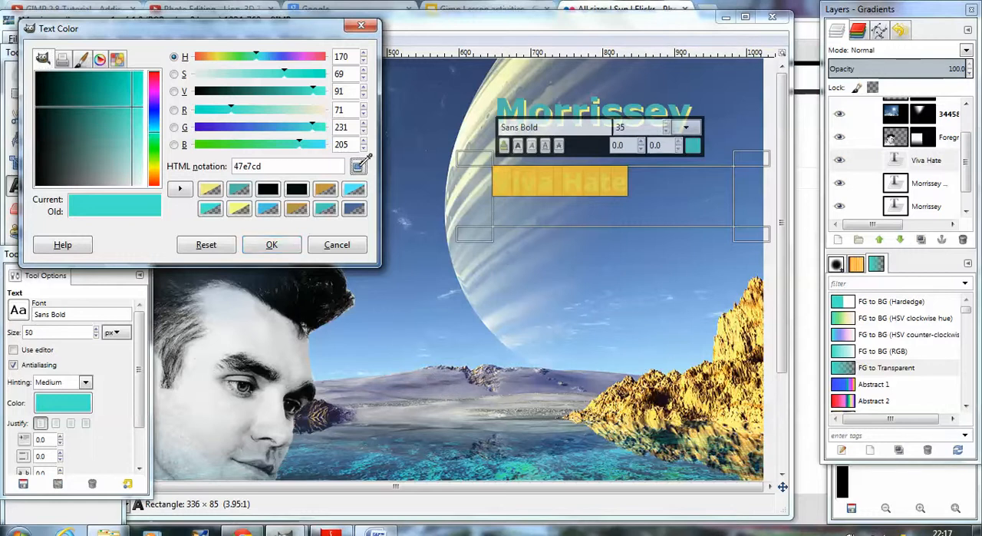
click(443, 391)
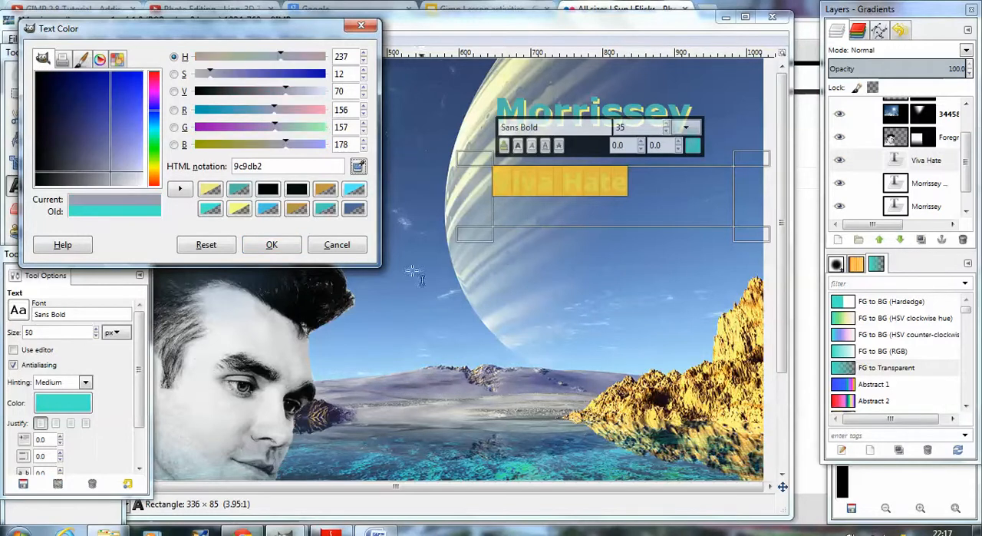
click(271, 245)
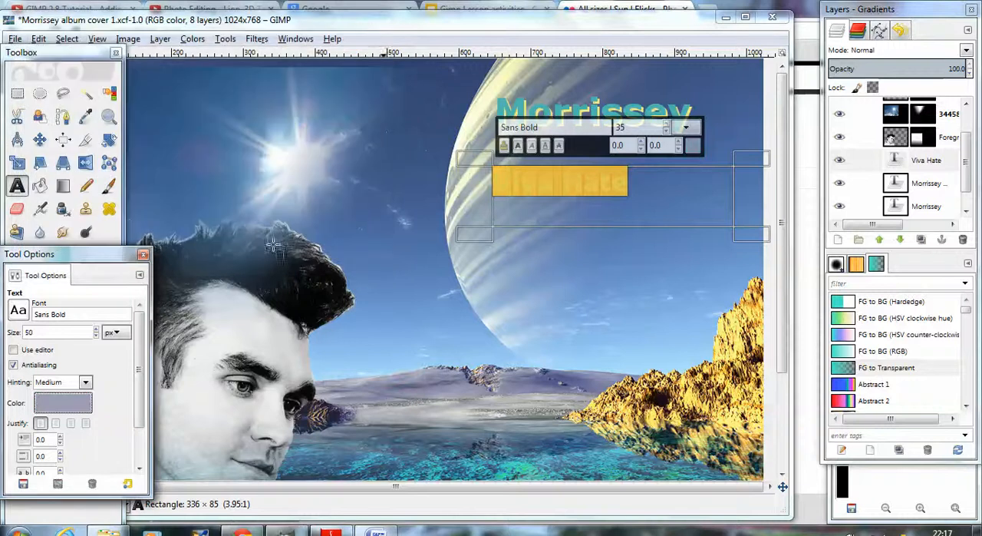
Step: Change the font of the Viva Hate text to Chiller Semi-Expanded
click(19, 315)
scroll(44, 384, up, 1)
scroll(46, 390, down, 4)
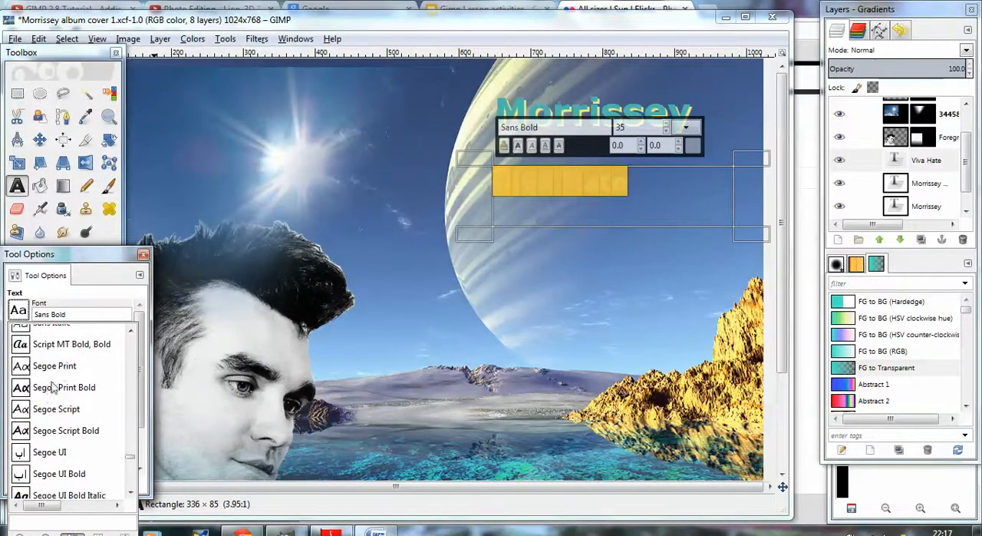
scroll(50, 394, down, 9)
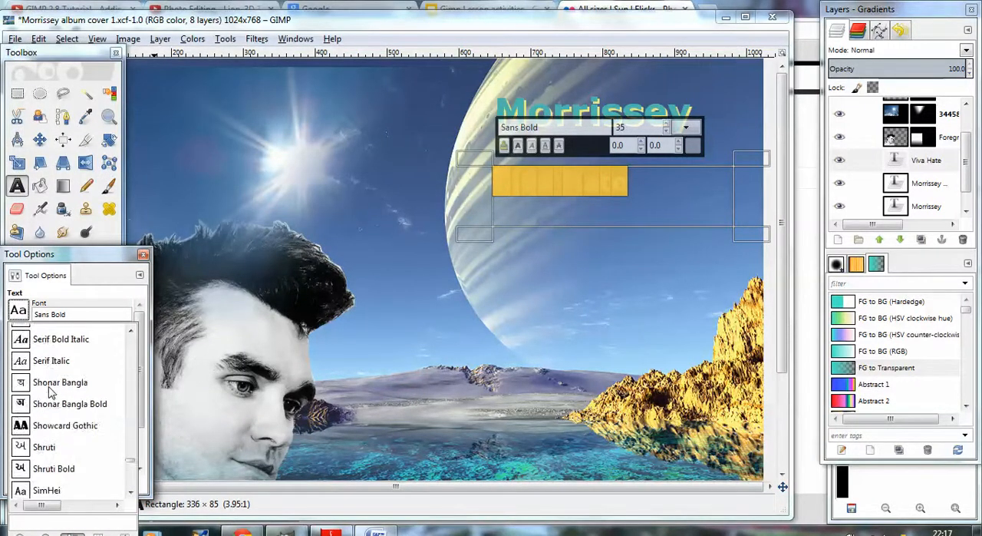
scroll(56, 394, down, 5)
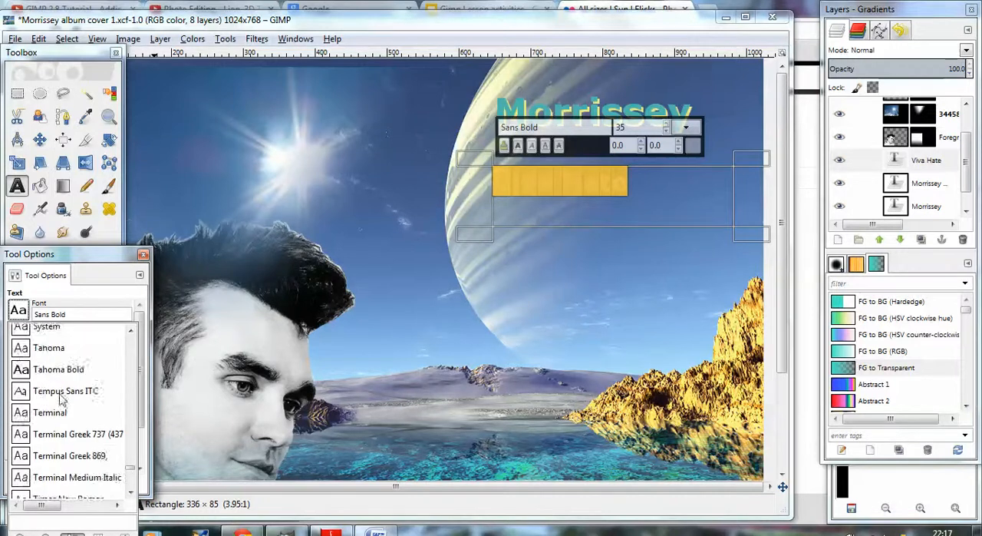
drag(130, 466, 121, 371)
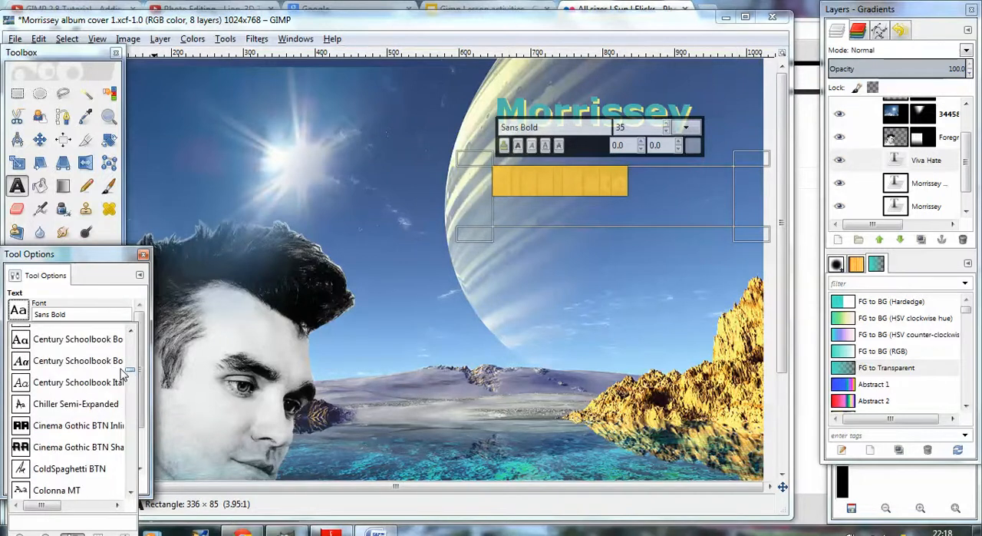
click(86, 406)
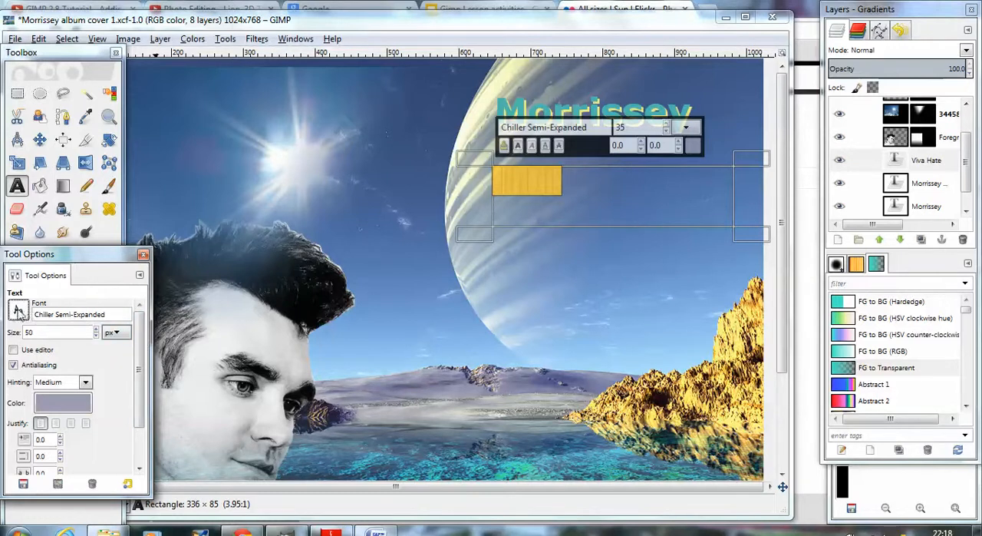
Step: Enlarge the selected Viva Hate text to 50 px
click(561, 180)
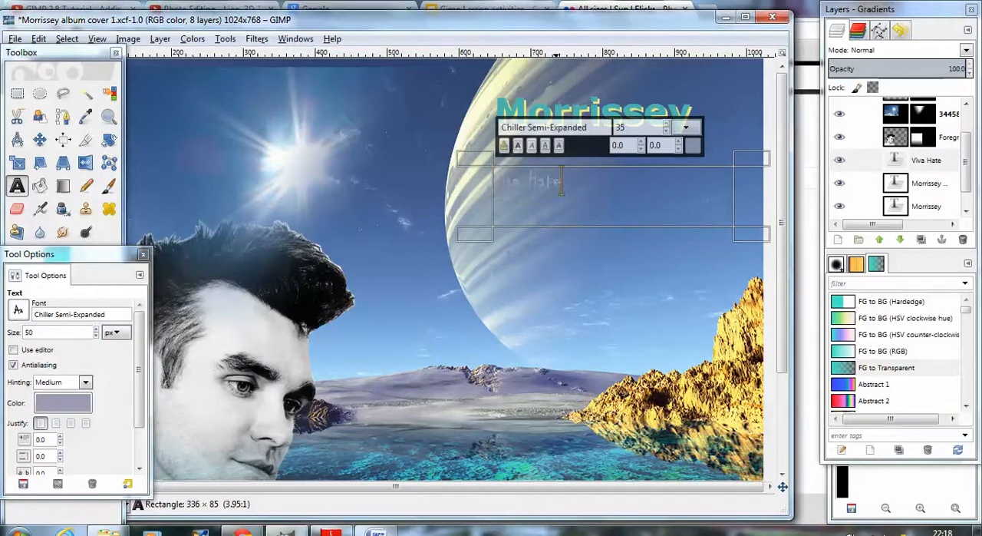
drag(561, 181, 486, 182)
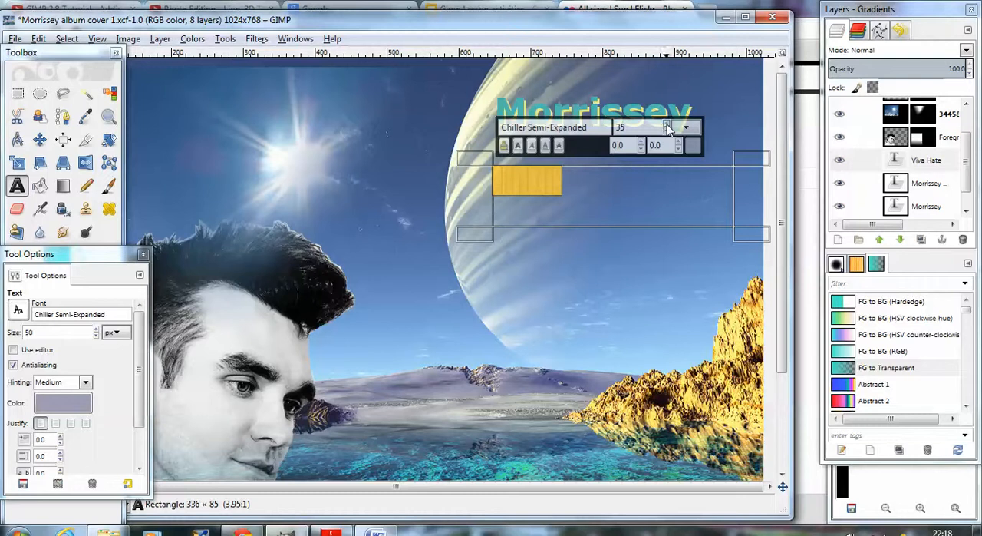
scroll(668, 128, up, 8)
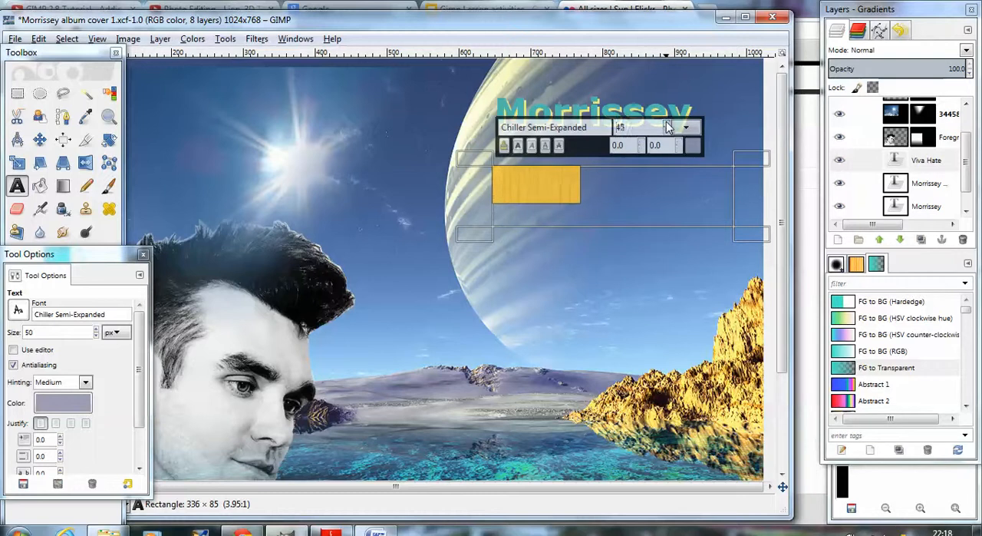
scroll(667, 125, up, 7)
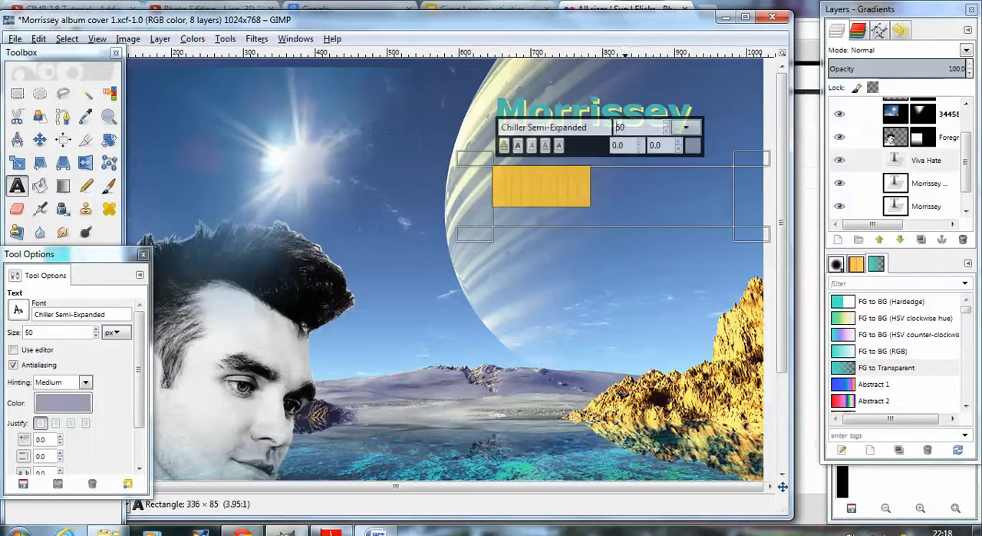
Step: Set the color of the Viva Hate text to a dark navy blue, 26296f
click(614, 186)
drag(616, 214, 491, 196)
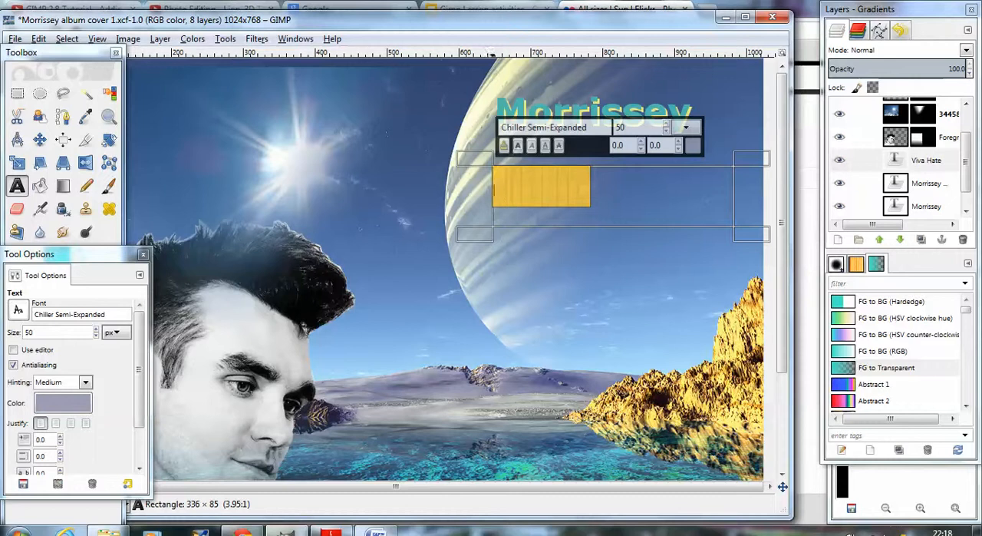
click(77, 406)
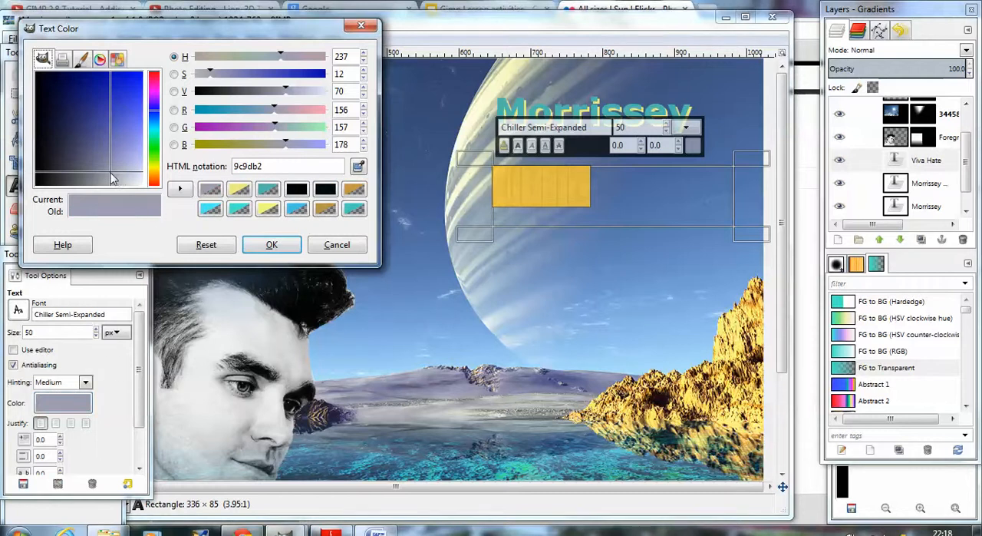
drag(111, 172, 81, 110)
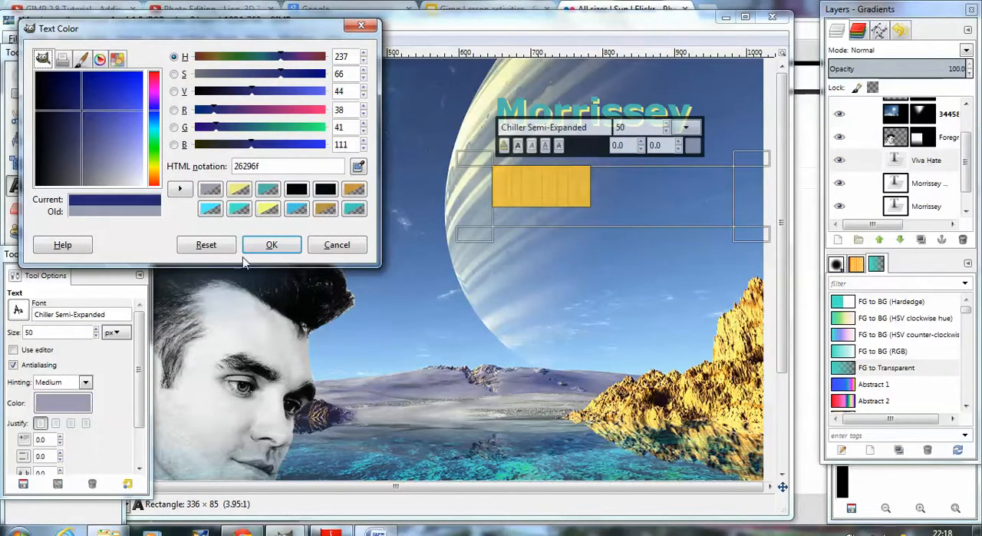
click(270, 244)
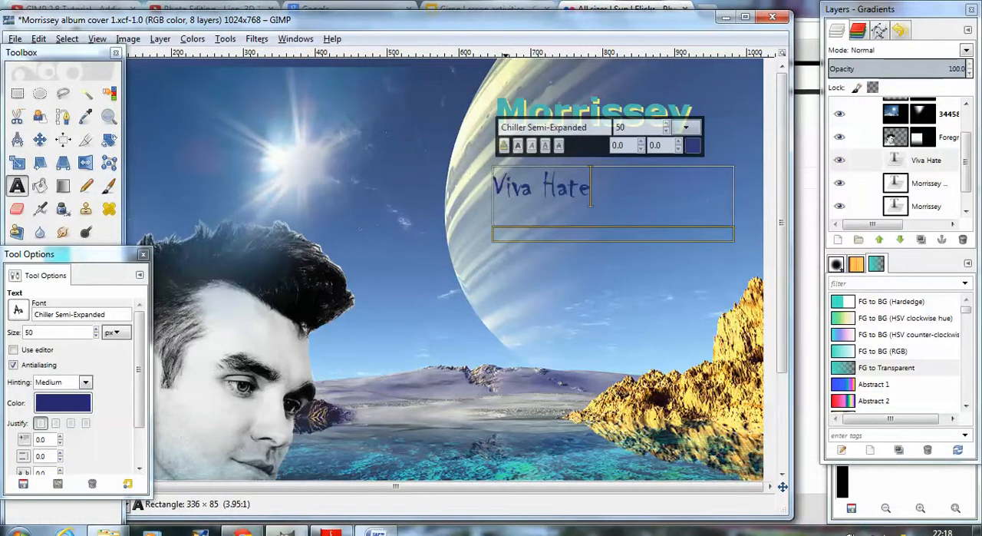
Step: Adjust the Viva Hate text box to about 337 × 83 pixels and center the text within it
mouse_move(484, 160)
mouse_down()
mouse_move(497, 162)
mouse_move(483, 161)
mouse_up()
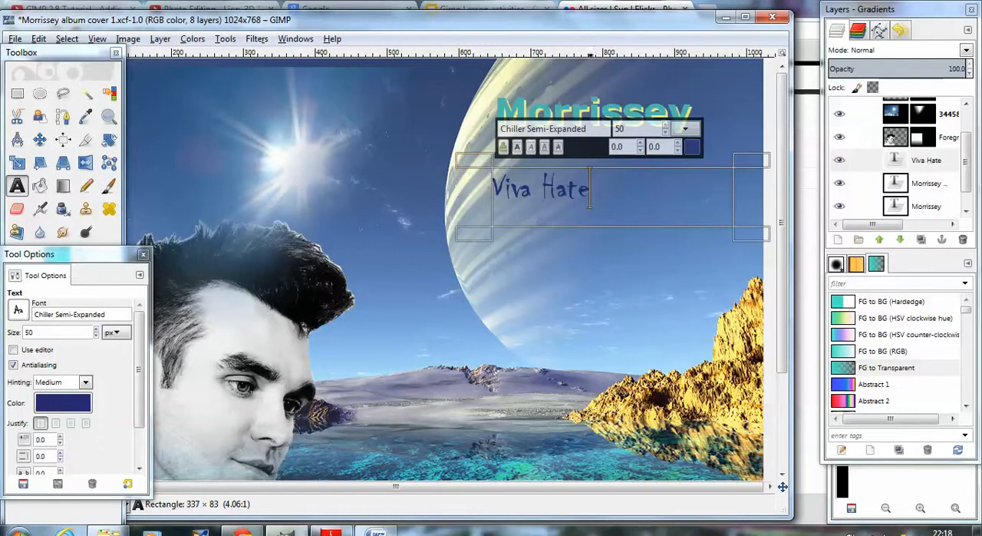
drag(628, 194, 490, 190)
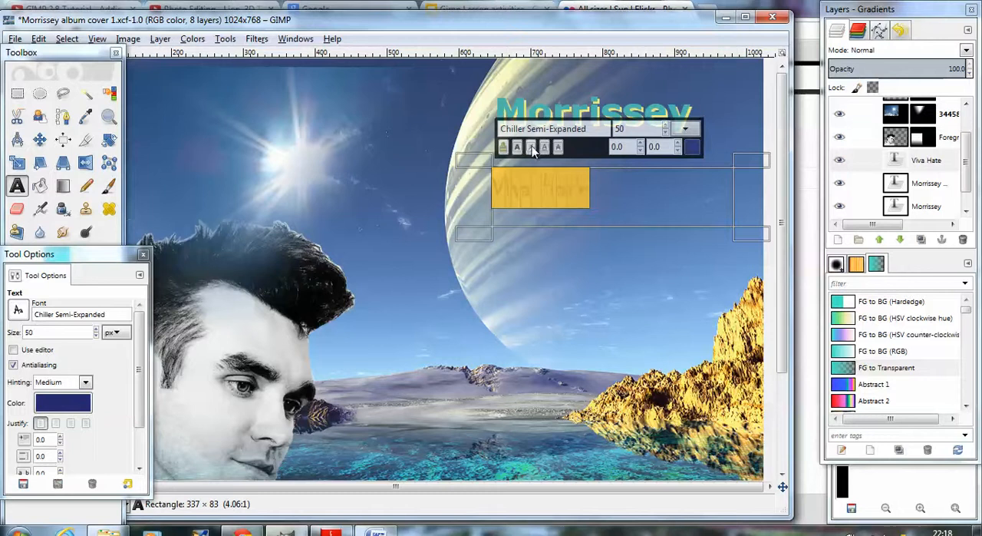
scroll(192, 395, down, 2)
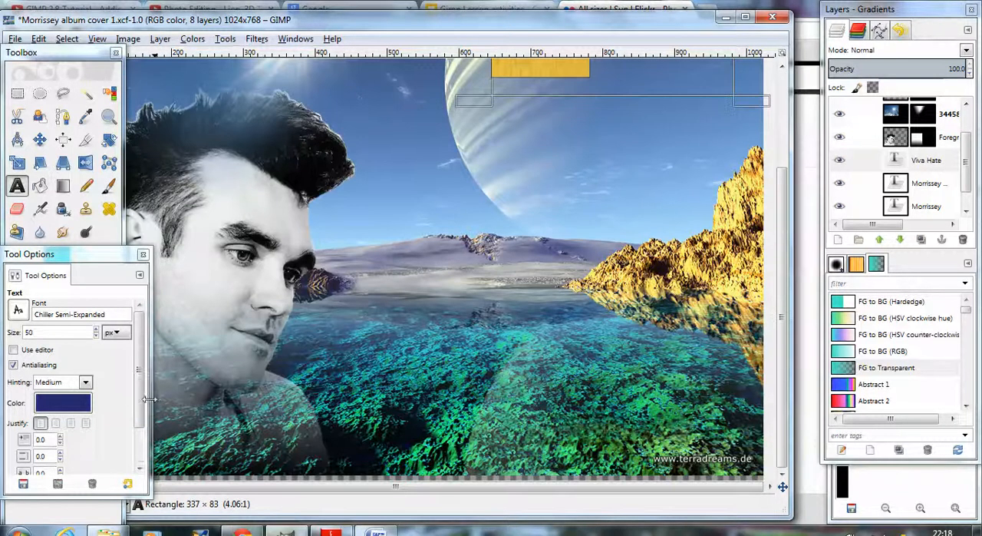
scroll(110, 430, down, 2)
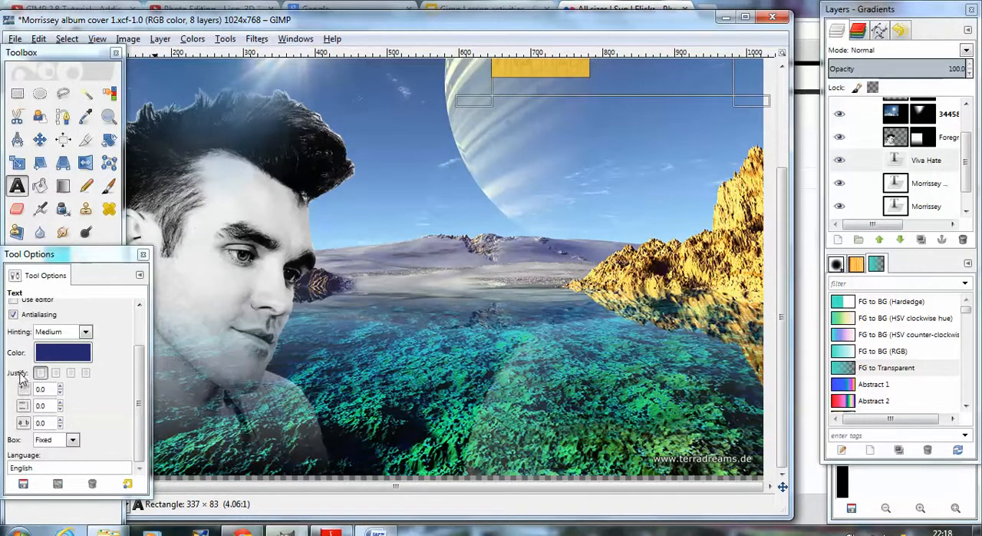
click(69, 373)
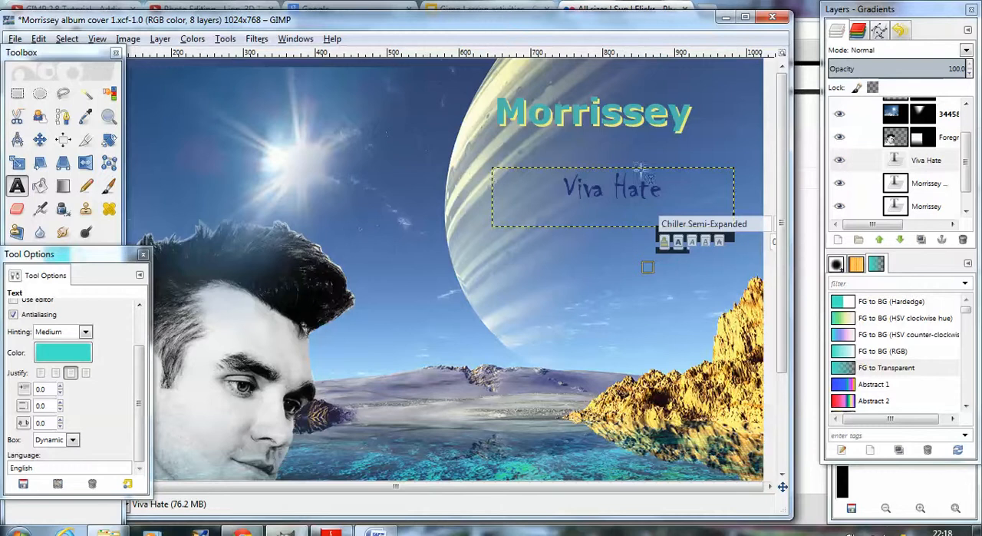
Step: Use the Move tool to place the Viva Hate text higher and slightly further left, close beneath Morrissey
click(40, 141)
drag(608, 169, 602, 220)
click(610, 175)
click(615, 195)
click(616, 193)
click(592, 212)
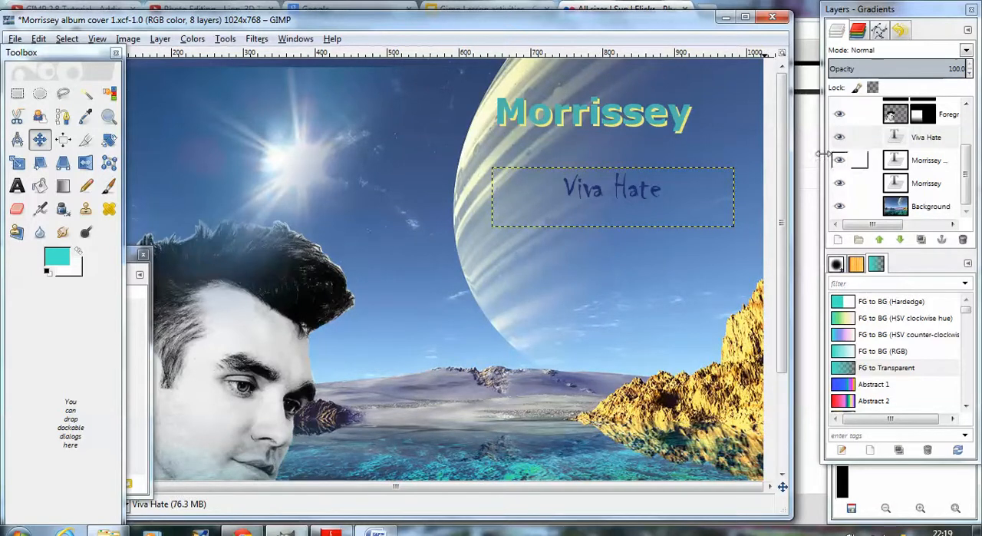
click(701, 166)
drag(730, 173, 730, 178)
click(625, 195)
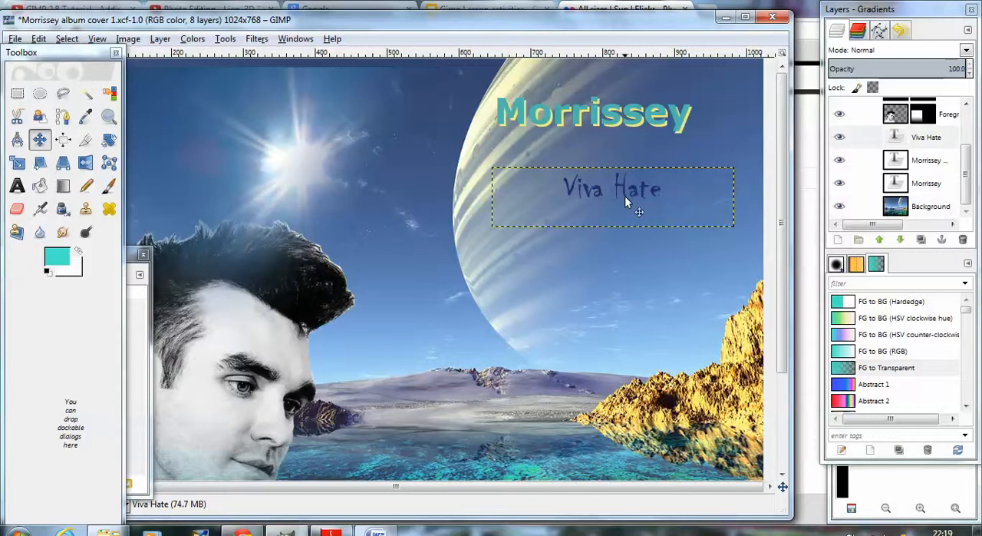
drag(624, 195, 624, 201)
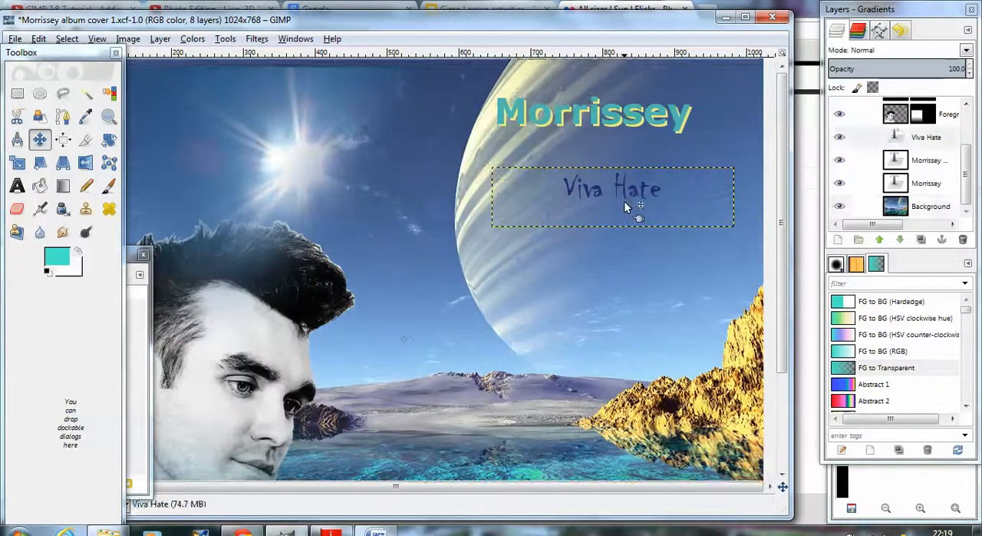
click(625, 201)
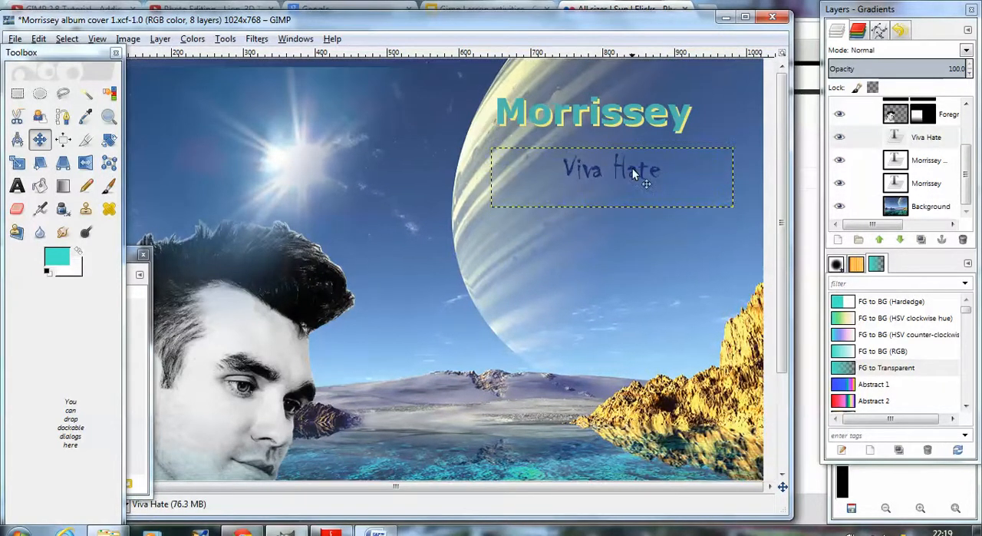
drag(633, 169, 631, 167)
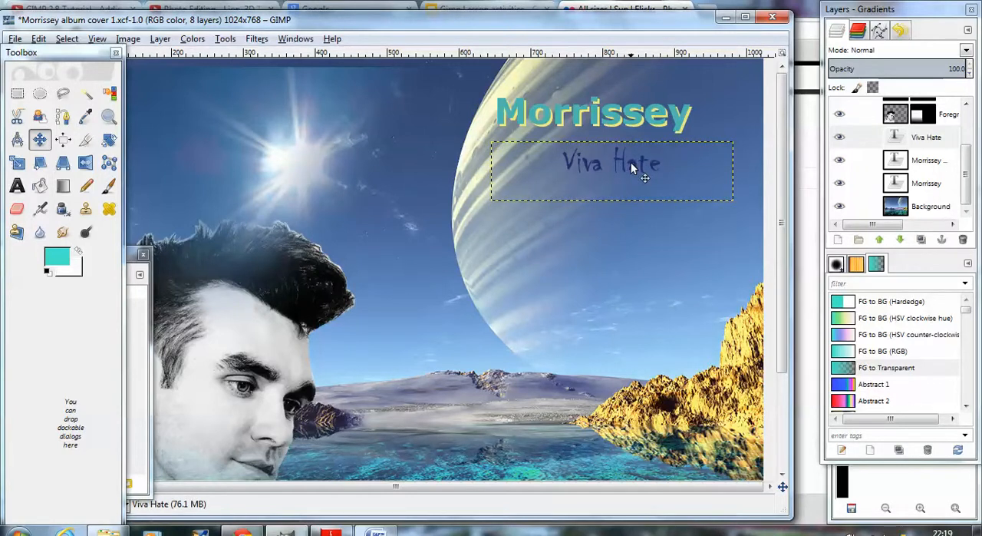
drag(631, 162, 617, 159)
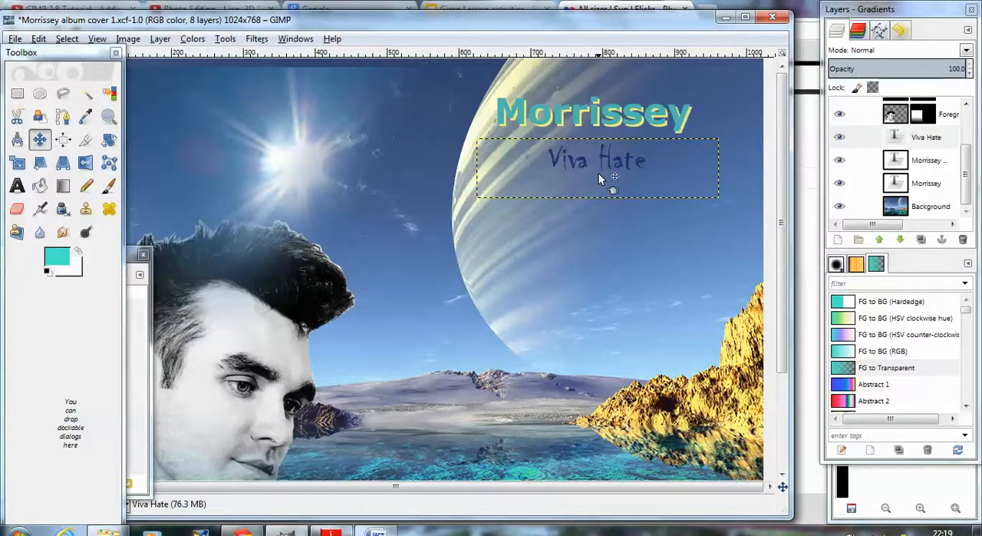
Step: Bring the Move tool's options window in front of the image
scroll(601, 214, down, 3)
scroll(603, 217, up, 3)
scroll(606, 217, down, 3)
scroll(605, 216, up, 3)
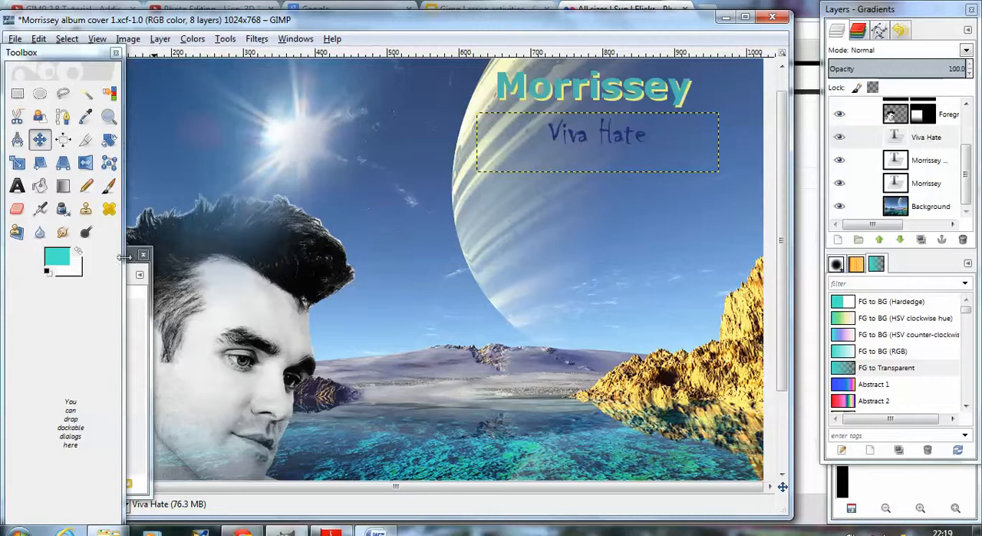
mouse_move(132, 261)
mouse_down()
mouse_move(99, 263)
mouse_move(118, 262)
mouse_up()
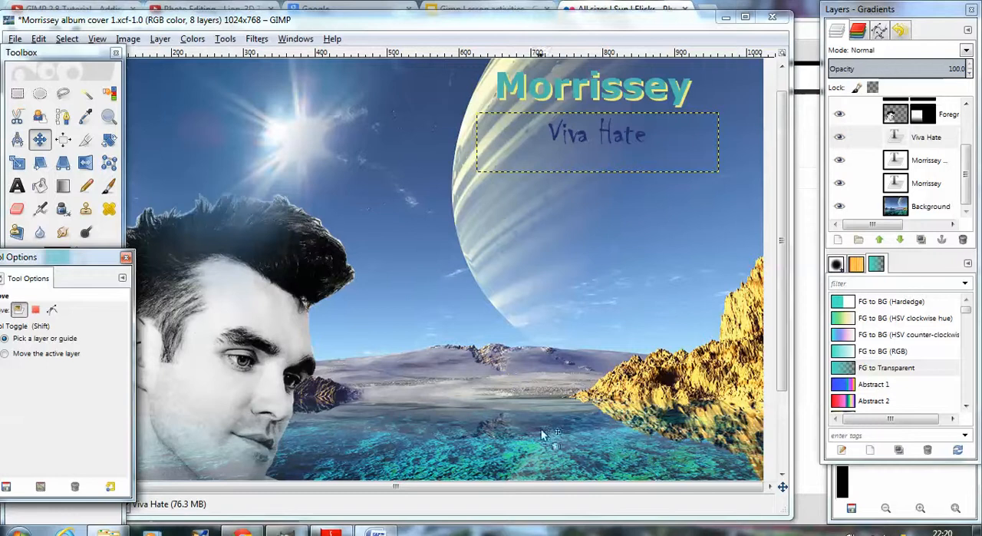